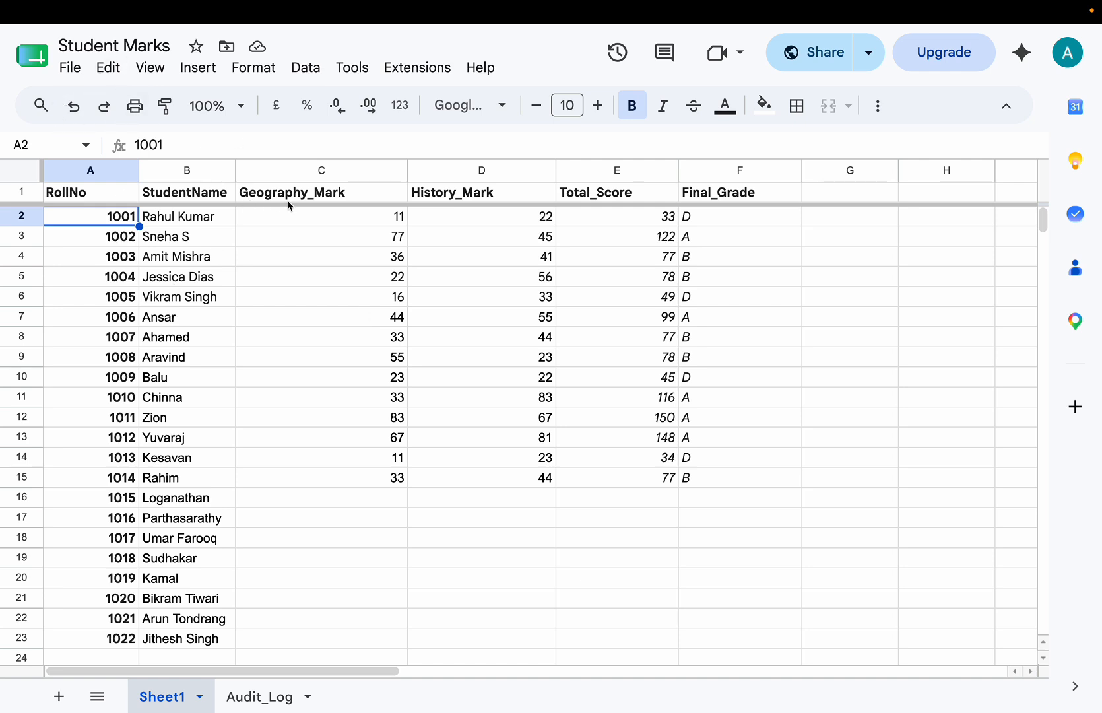
Step: Highlight the Geography_Mark and History_Mark columns, individually and together
{"action": "left_click", "coordinate": [322, 171]}
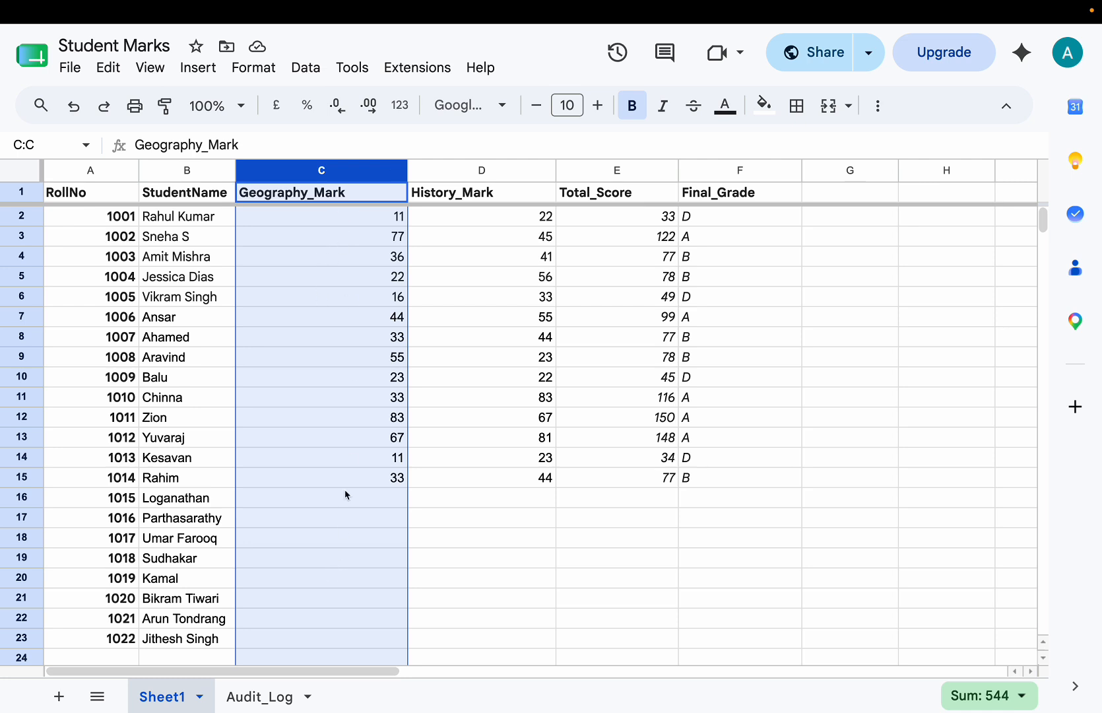
{"action": "left_click", "coordinate": [483, 171]}
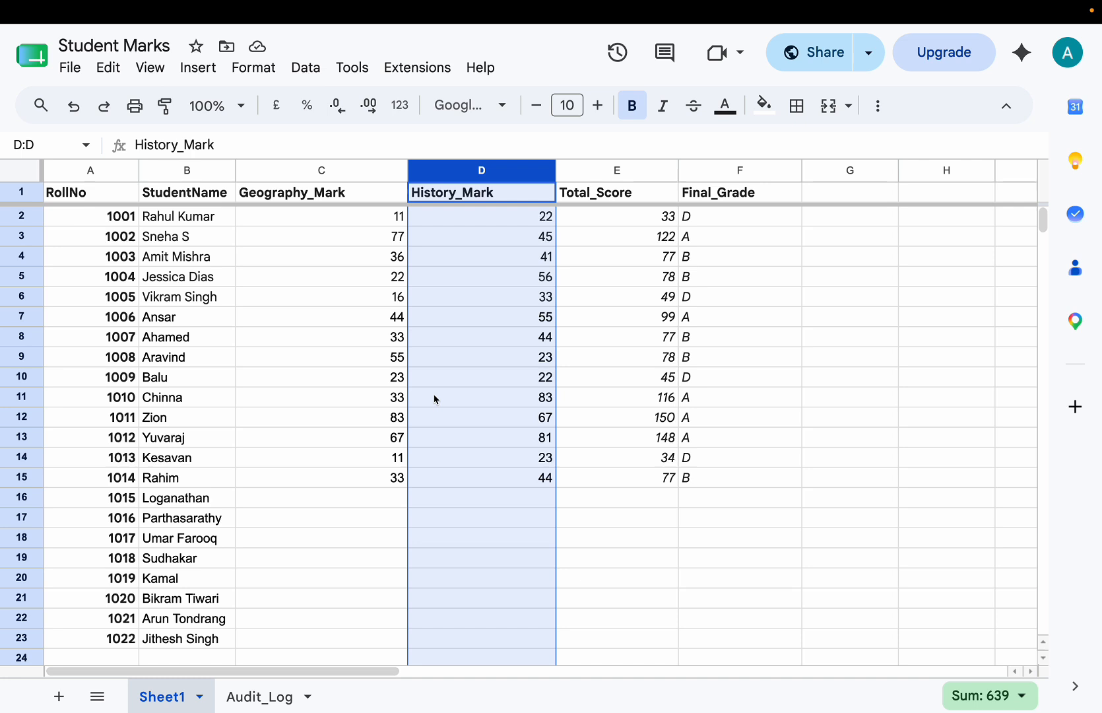
{"action": "left_click", "coordinate": [309, 173]}
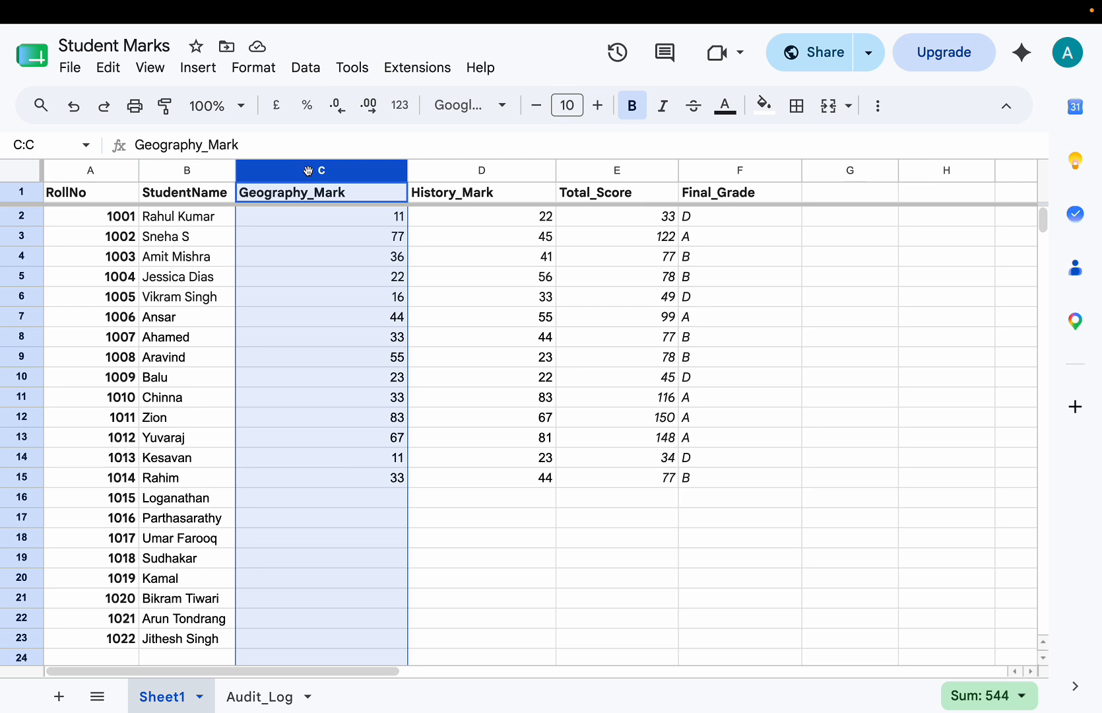
{"action": "key", "text": "shift+Right"}
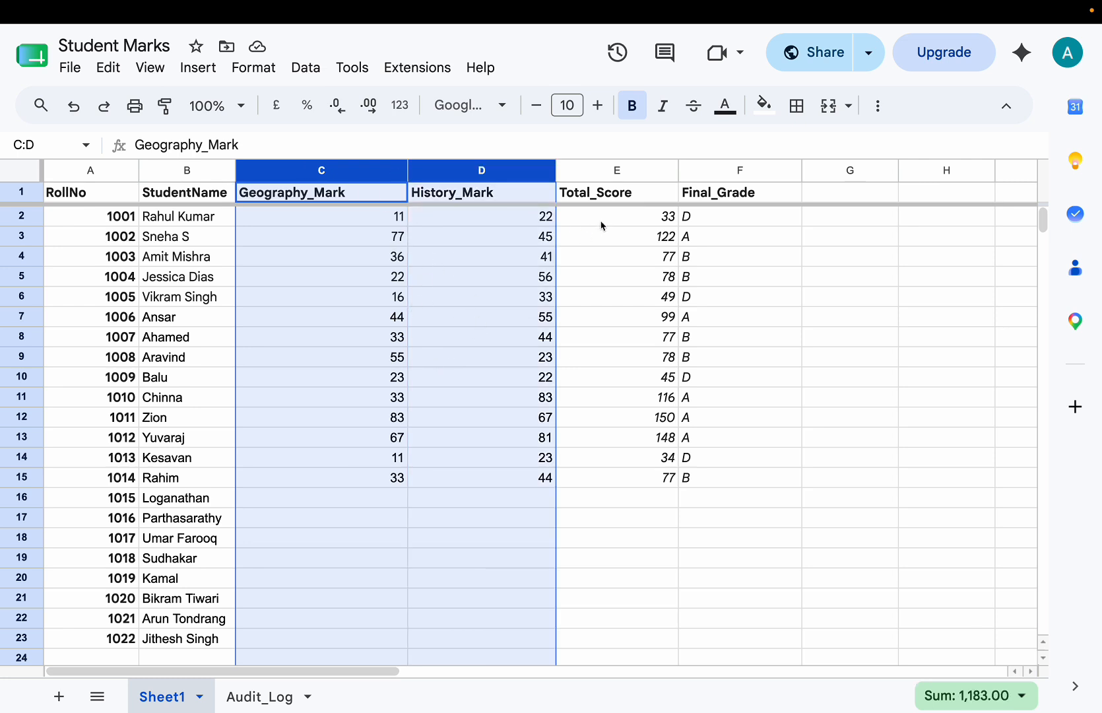
Step: Set the history mark in D3 to 22 and the geography mark in C5 to 66
{"action": "left_click", "coordinate": [487, 243]}
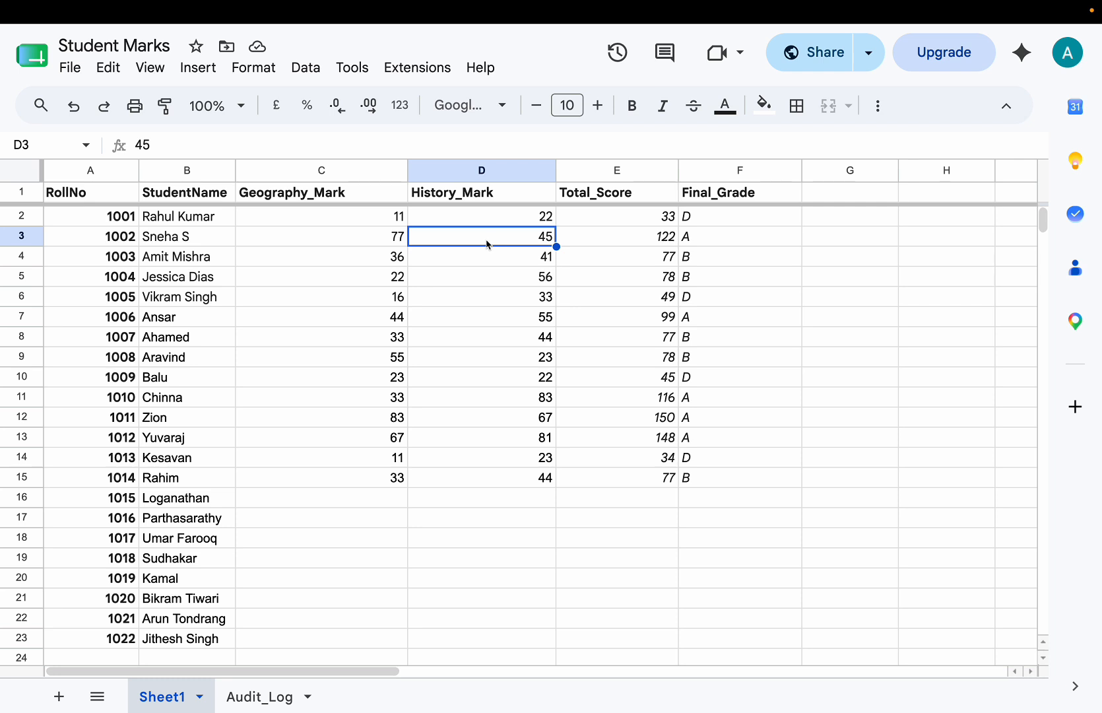
{"action": "type", "text": "22"}
{"action": "key", "text": "Return"}
{"action": "left_click", "coordinate": [378, 277]}
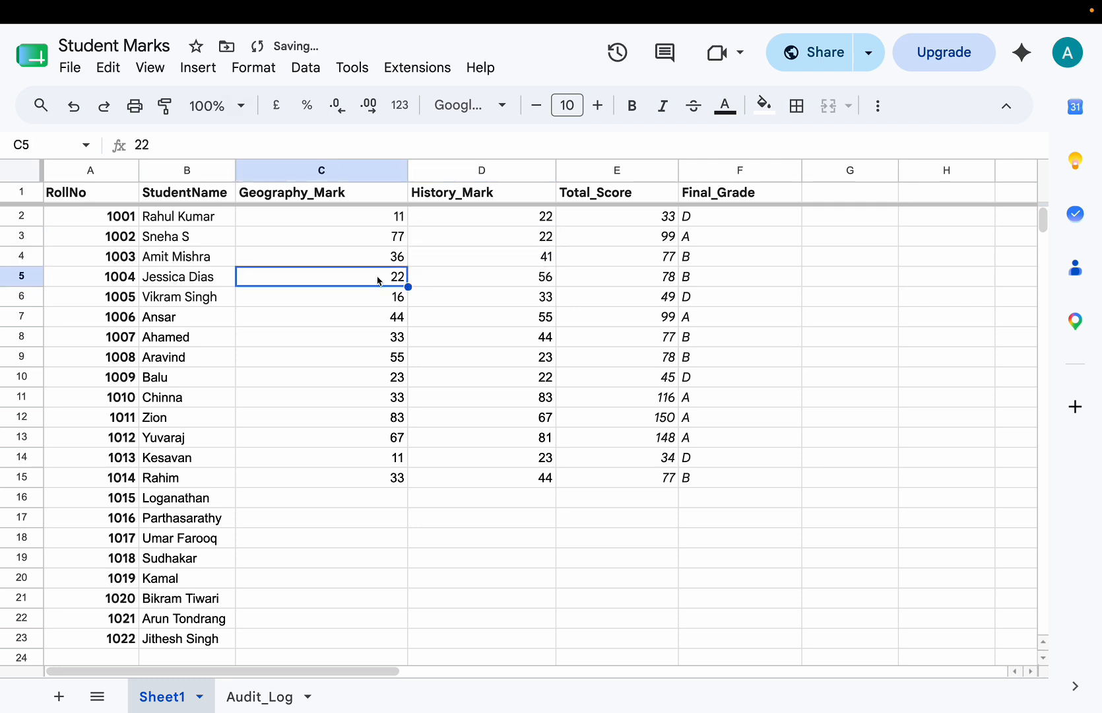
{"action": "type", "text": "66"}
{"action": "key", "text": "Return"}
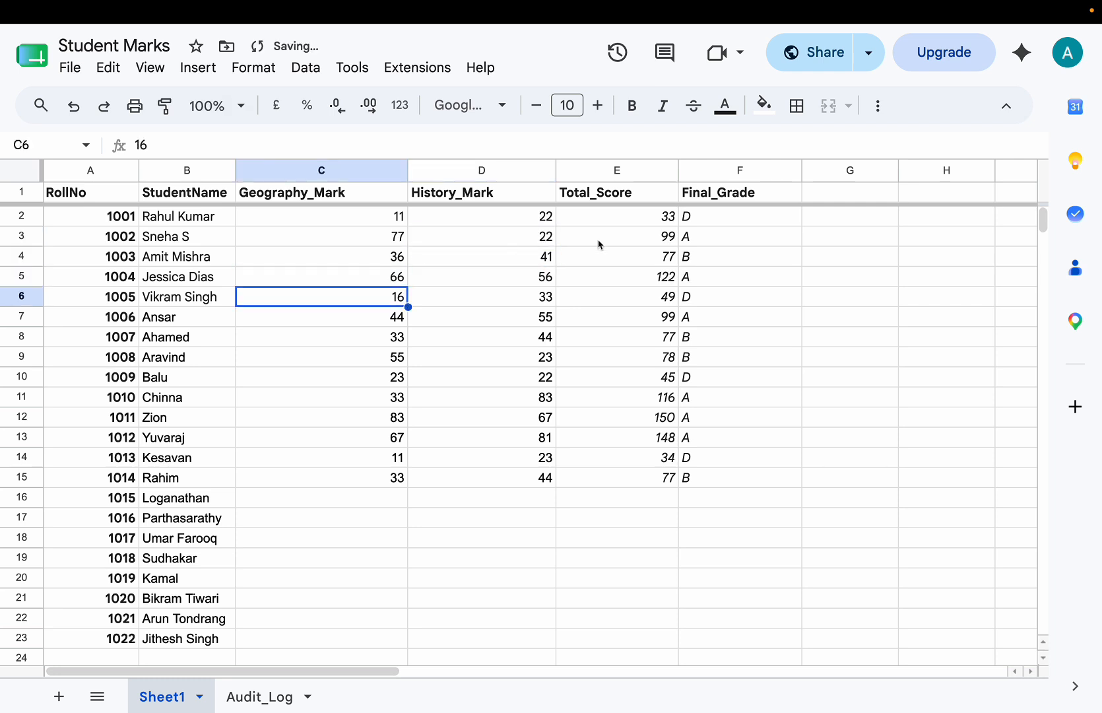
Step: Inspect the total score formula in E5 and highlight the geography and history marks in C1:D15
{"action": "left_click", "coordinate": [650, 276]}
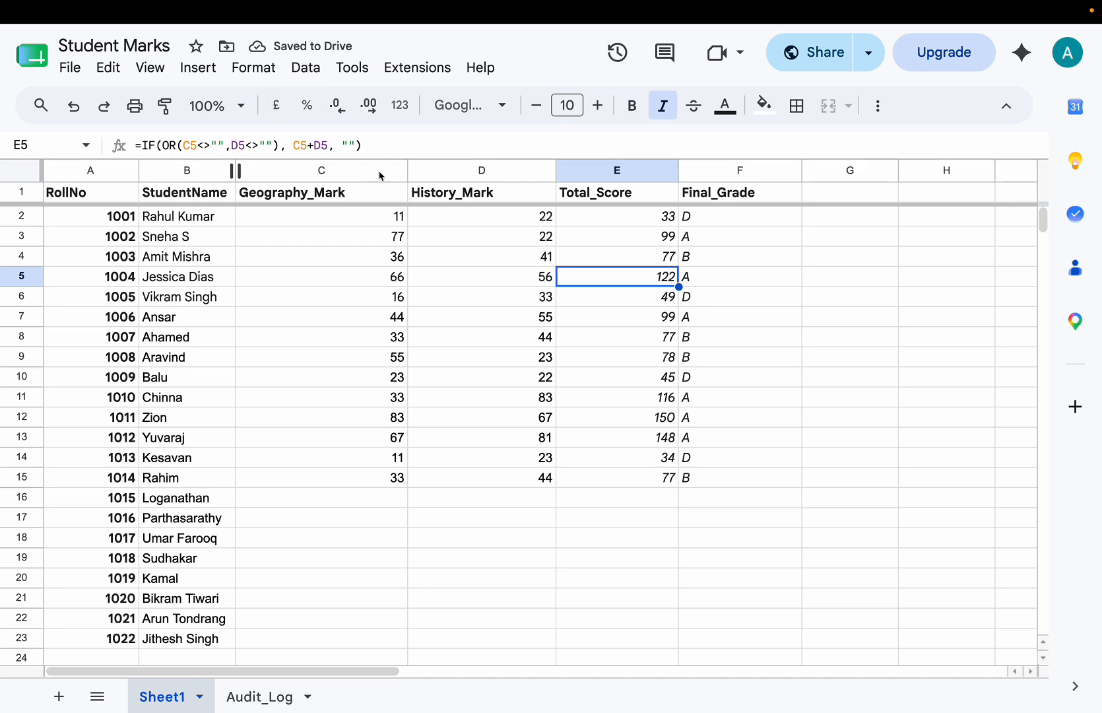
{"action": "left_click", "coordinate": [300, 335]}
{"action": "left_click", "coordinate": [317, 197]}
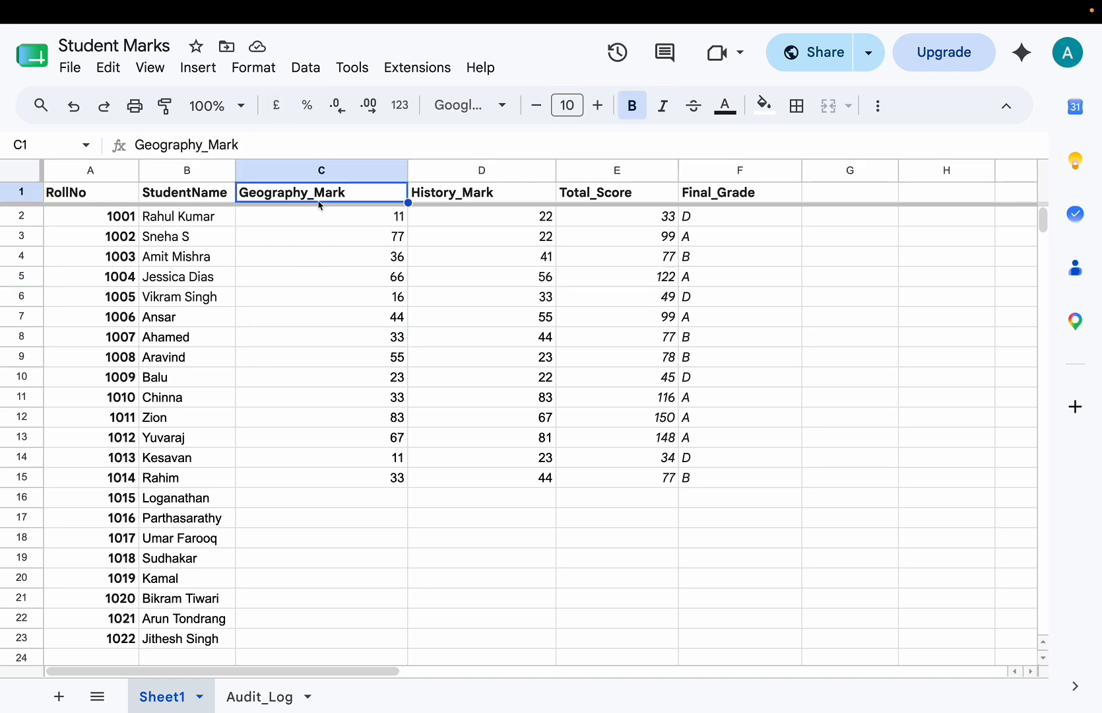
{"action": "key", "text": "shift+Right"}
{"action": "key", "text": "shift+Down"}
{"action": "key", "text": "shift+Down"}
{"action": "key", "text": "shift+Down"}
{"action": "key", "text": "shift+Down"}
{"action": "key", "text": "shift+Down"}
{"action": "key", "text": "shift+Down"}
{"action": "key", "text": "shift+Down"}
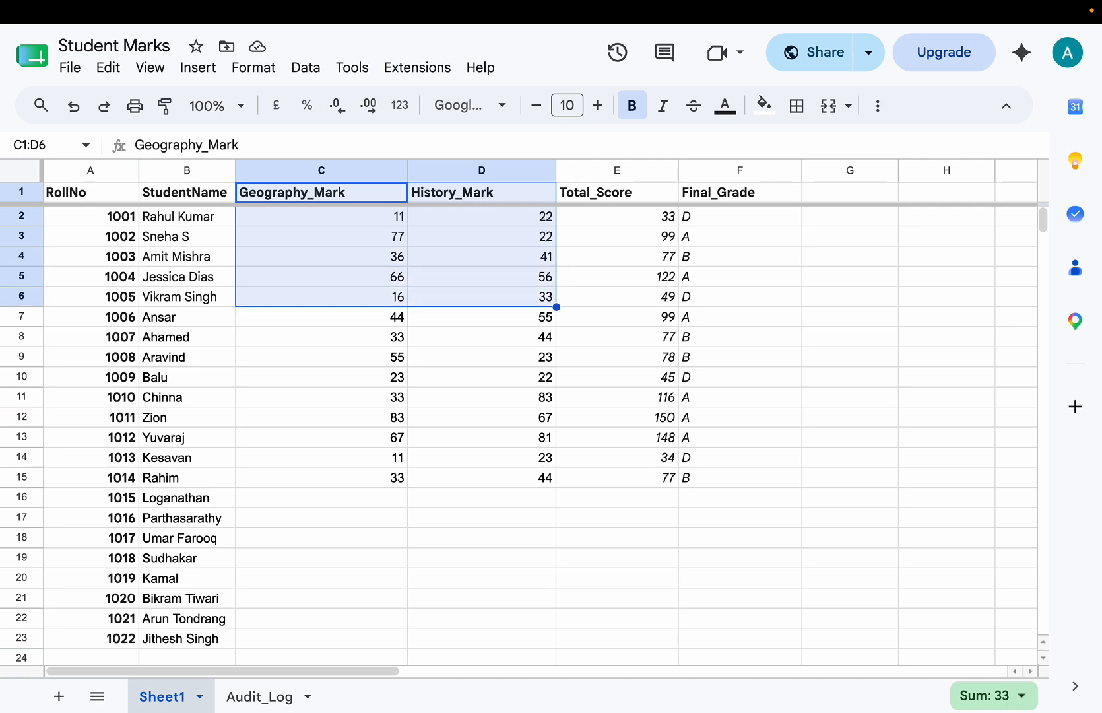
{"action": "key", "text": "shift+Down"}
{"action": "key", "text": "shift+Down"}
{"action": "key", "text": "shift+Down"}
{"action": "key", "text": "shift+Down"}
{"action": "key", "text": "shift+Down"}
{"action": "key", "text": "shift+Down"}
{"action": "key", "text": "shift+Down"}
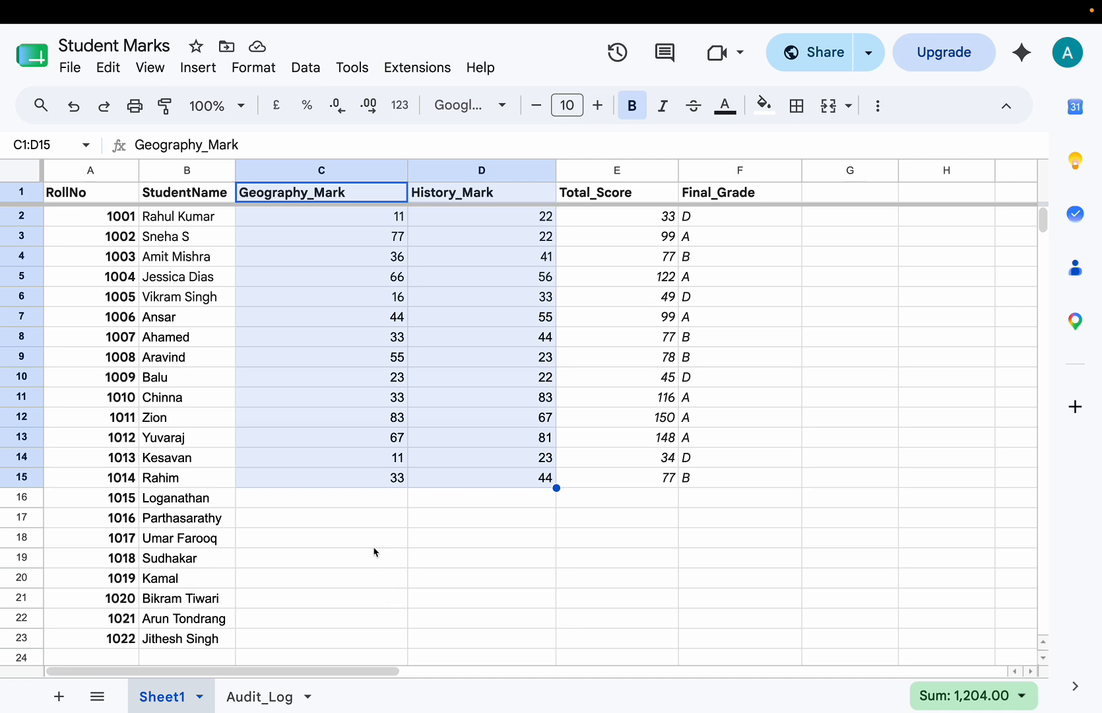
Step: Switch to the Secure Grading Portal preview, review the available testing roles and select the third student's record
{"action": "left_click", "coordinate": [274, 36]}
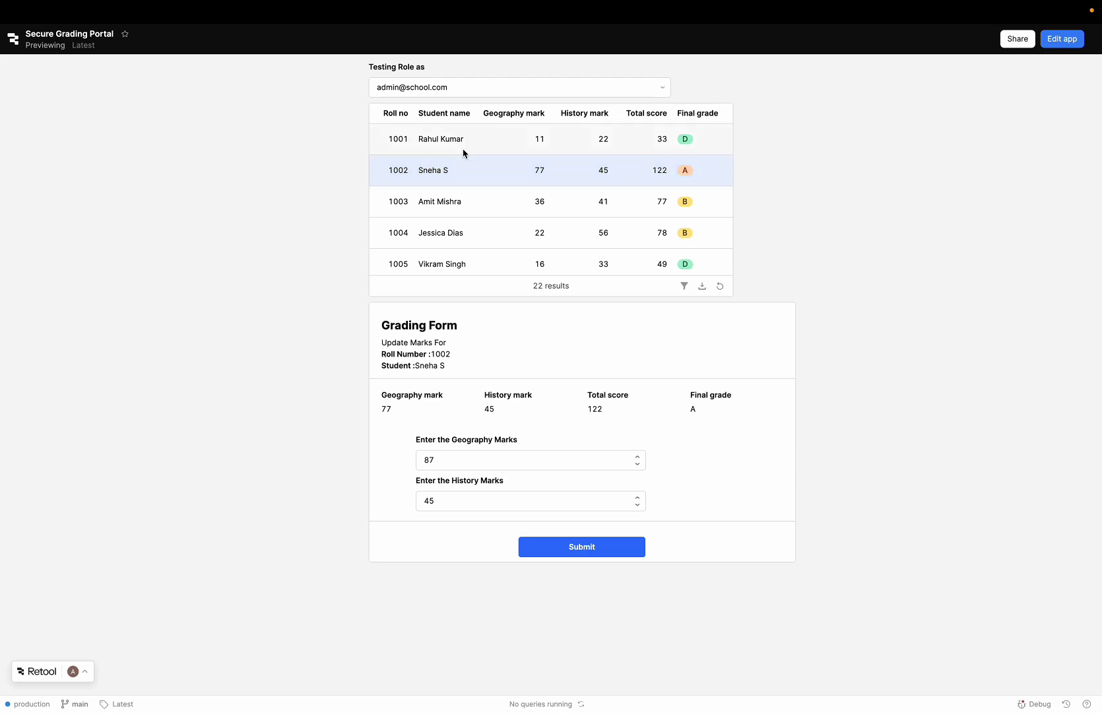
{"action": "left_click", "coordinate": [470, 85]}
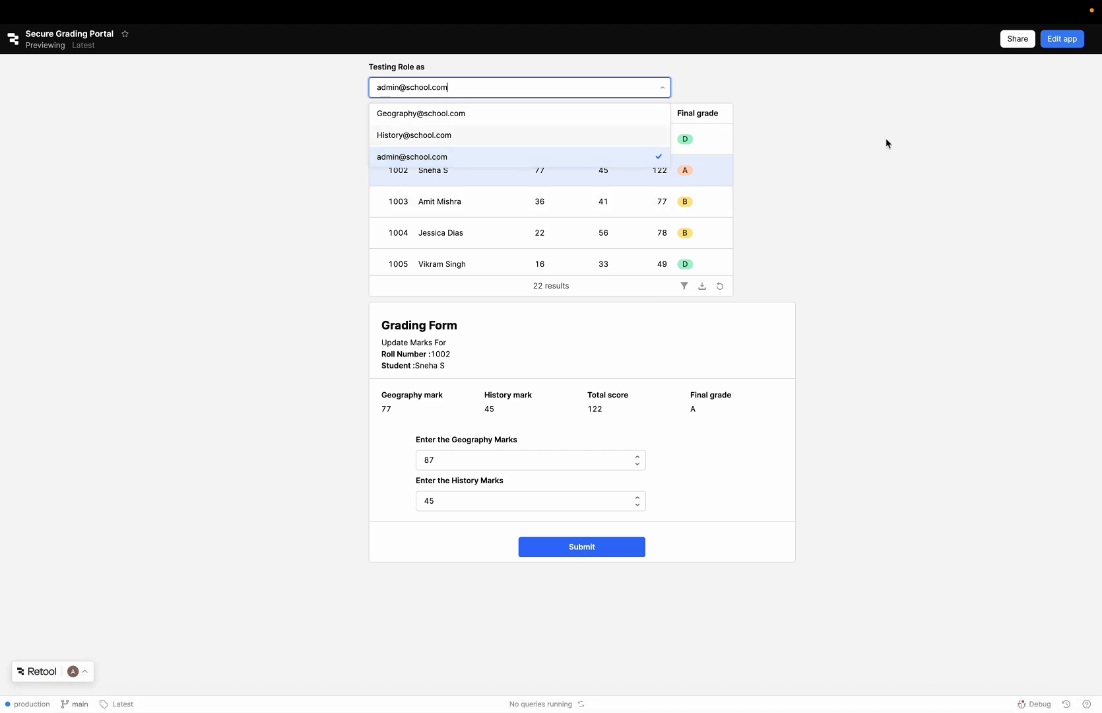
{"action": "left_click", "coordinate": [887, 143]}
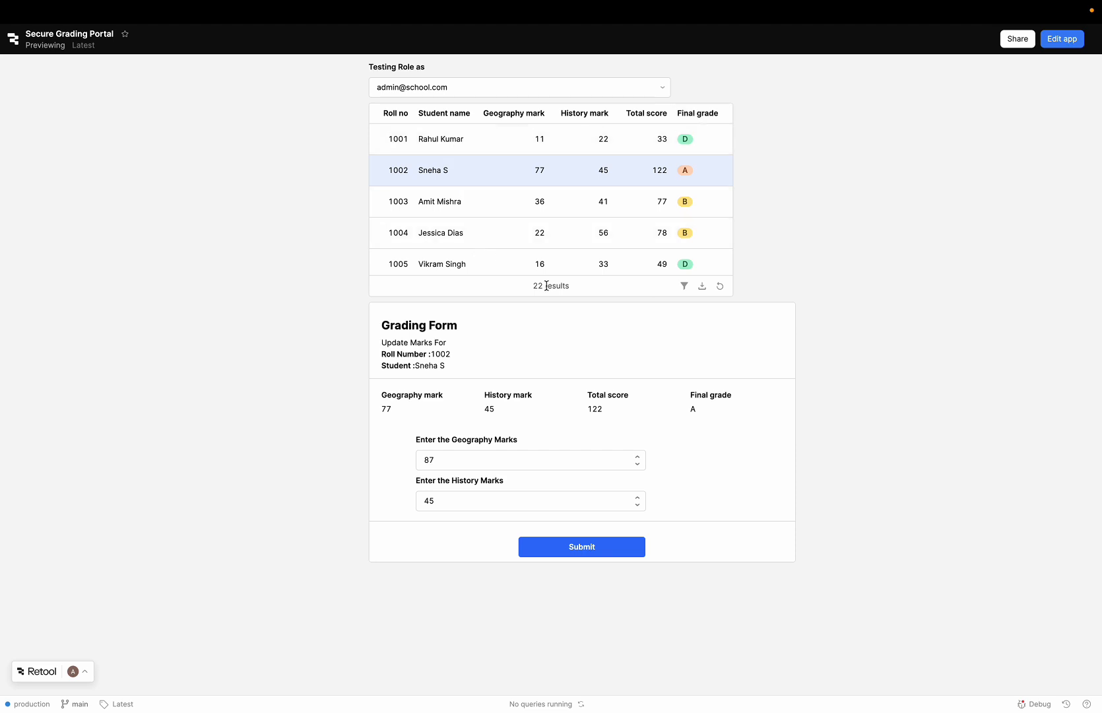
{"action": "left_click", "coordinate": [398, 201]}
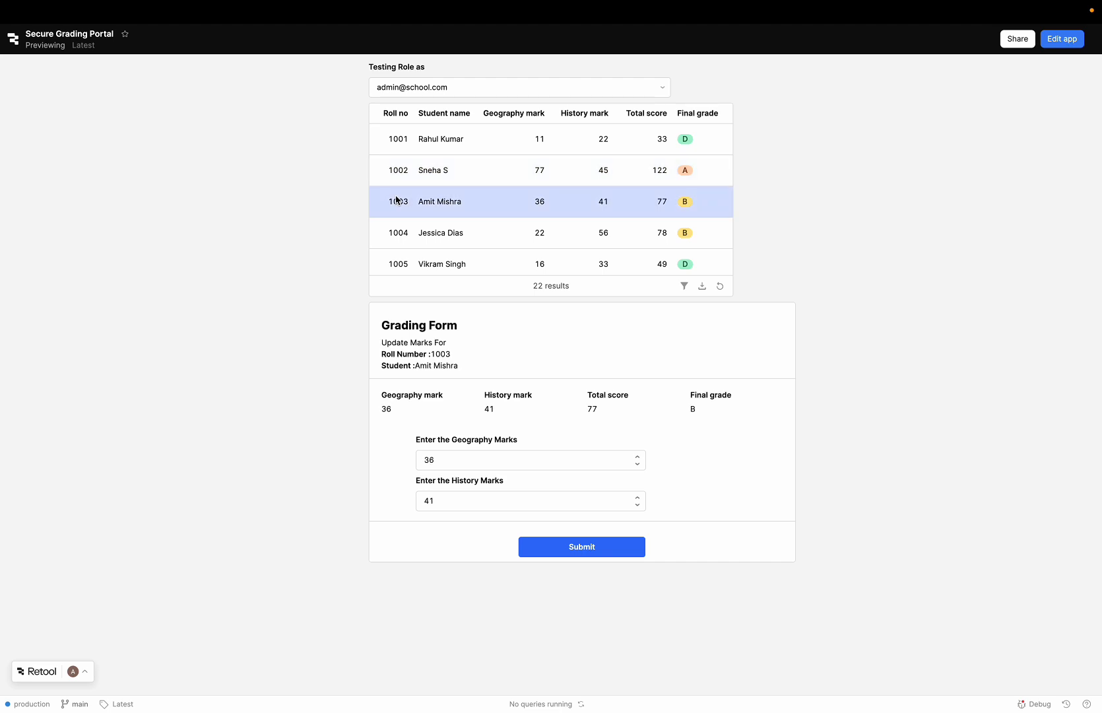
Step: Switch the testing role to the Geography account and submit a geography mark of 46 for the selected student
{"action": "left_click", "coordinate": [453, 88]}
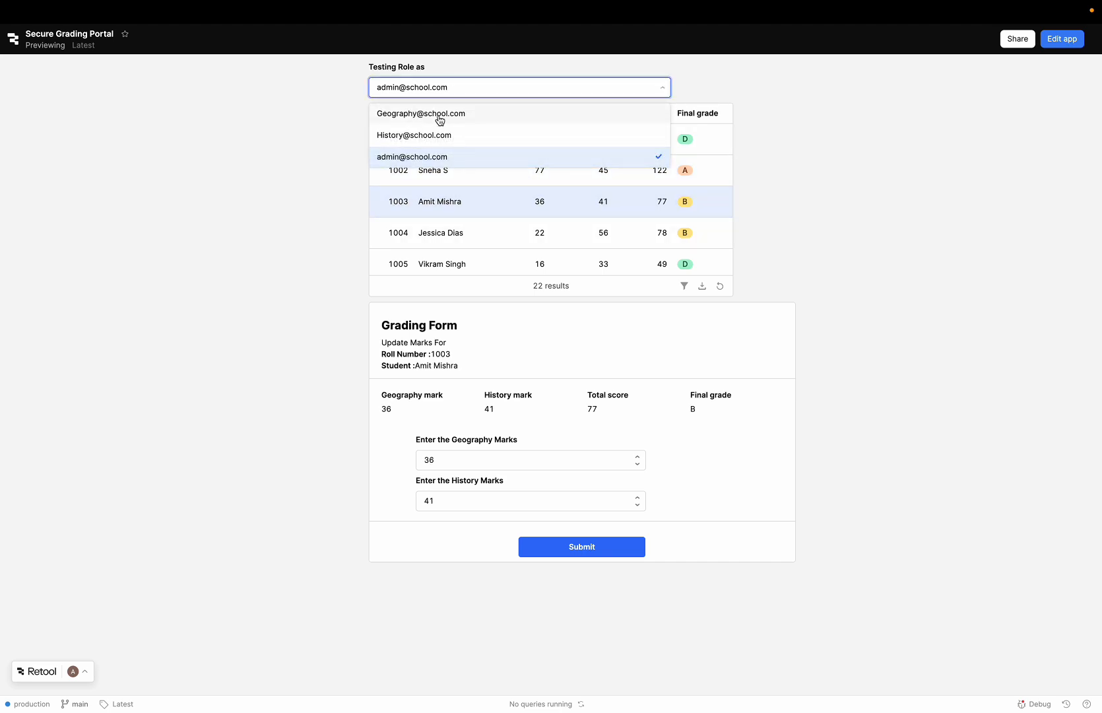
{"action": "left_click", "coordinate": [440, 115]}
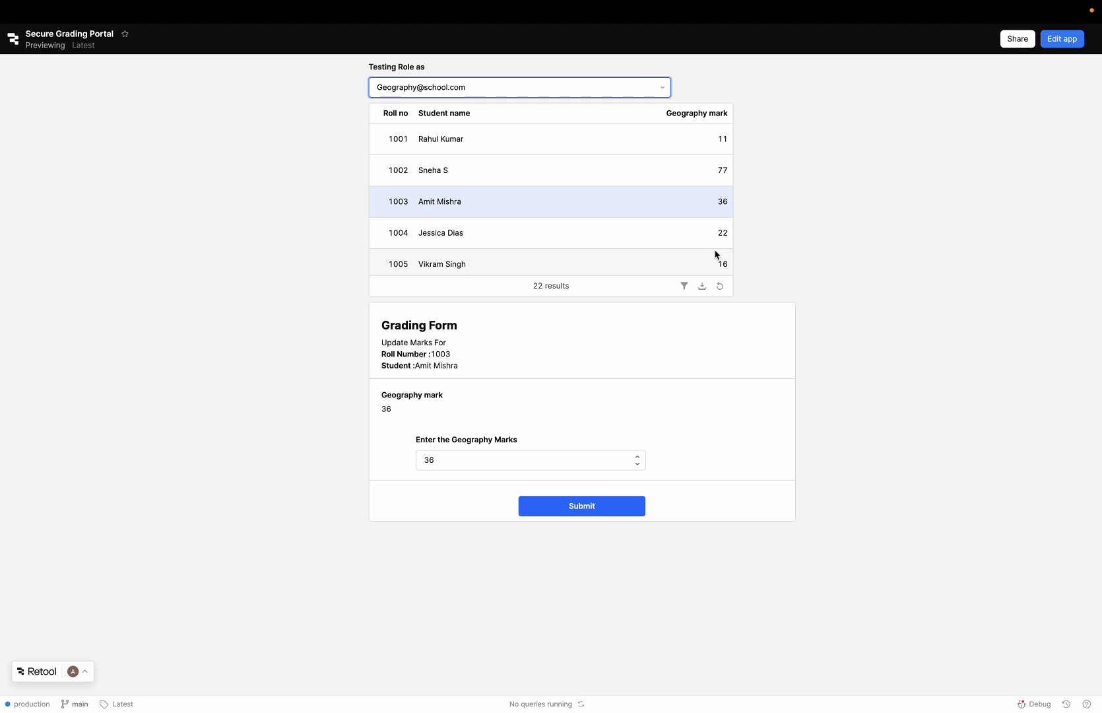
{"action": "left_click", "coordinate": [449, 465]}
{"action": "key", "text": "BackSpace"}
{"action": "key", "text": "BackSpace"}
{"action": "type", "text": "4"}
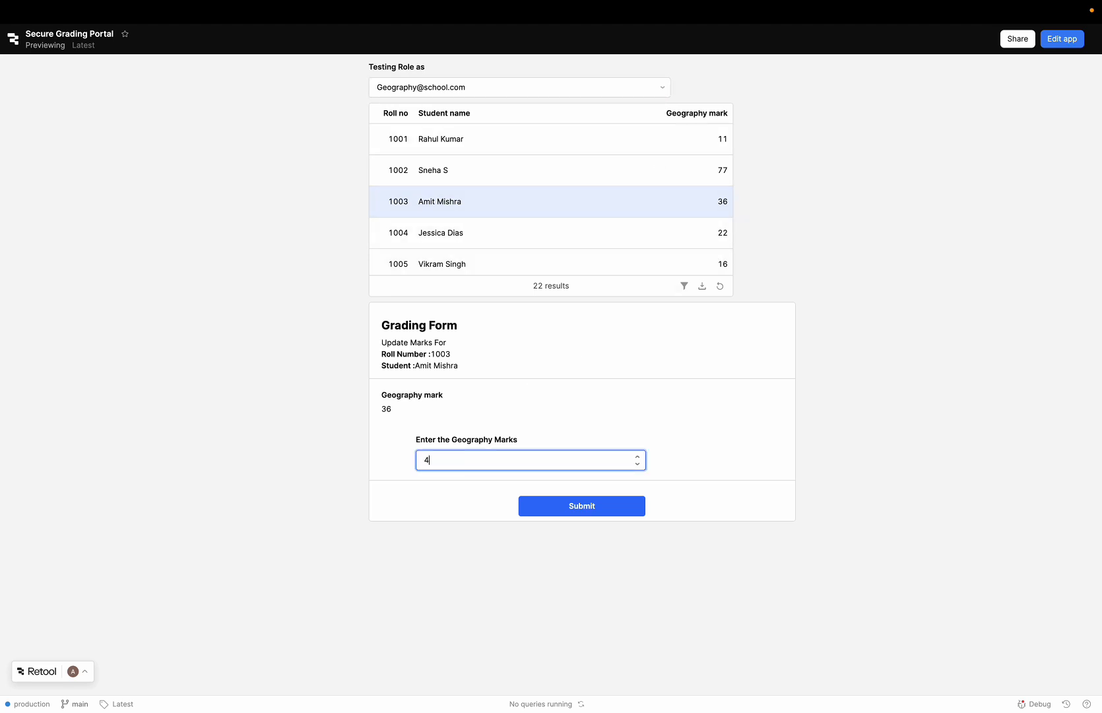
{"action": "type", "text": "6"}
{"action": "left_click", "coordinate": [578, 506]}
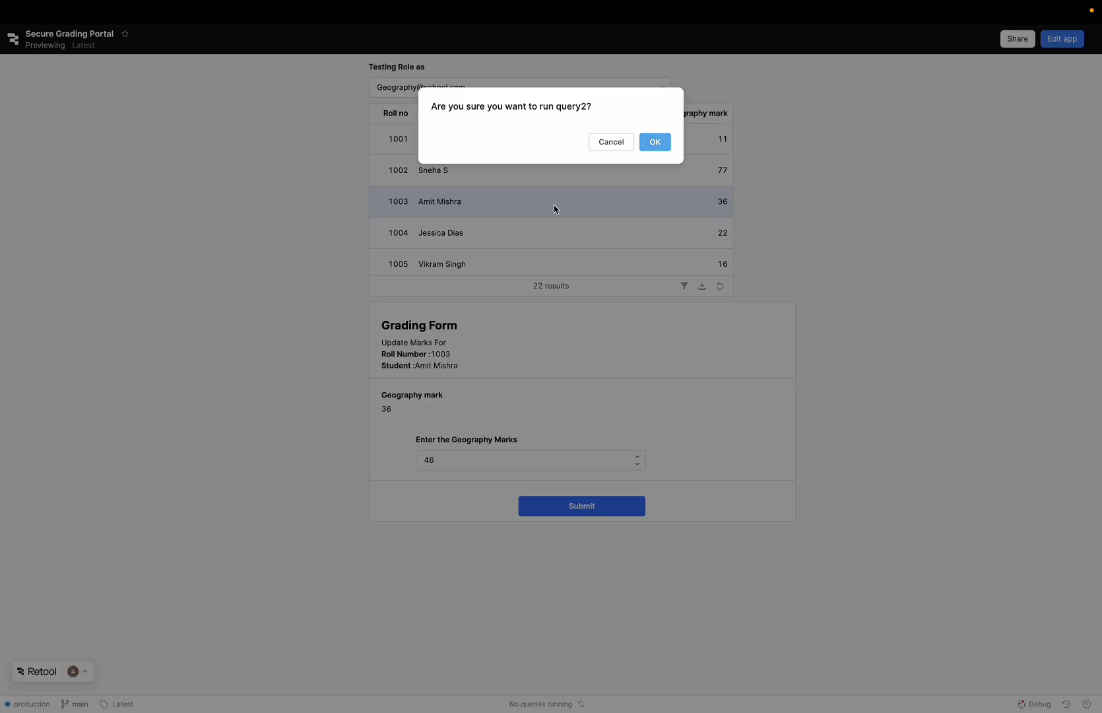
{"action": "left_click", "coordinate": [665, 142]}
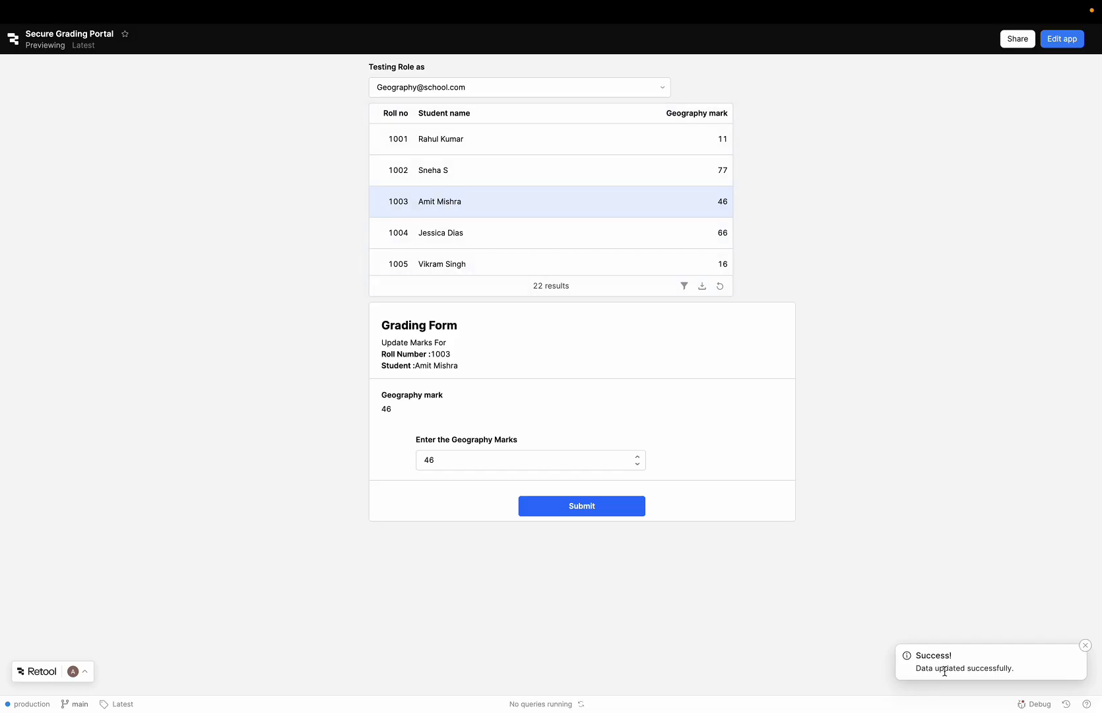
{"action": "triple_click", "coordinate": [933, 671]}
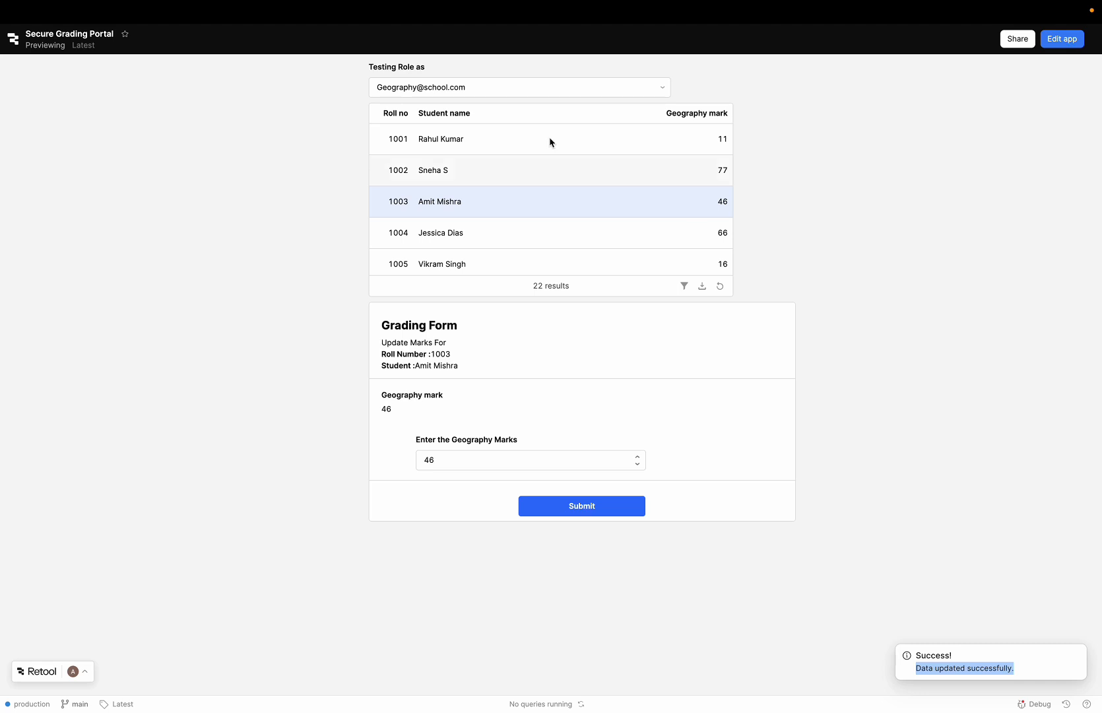
Step: Switch the testing role to the History account and submit a history mark of 51 for the selected student
{"action": "left_click", "coordinate": [535, 88]}
{"action": "left_click", "coordinate": [473, 136]}
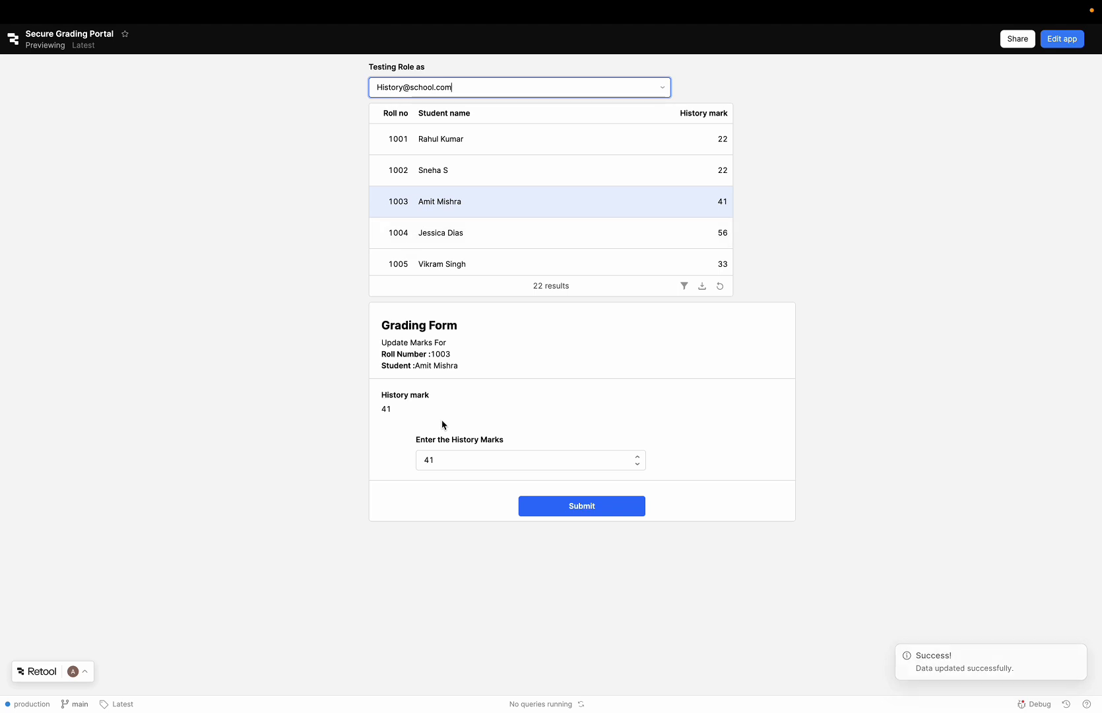
{"action": "left_click", "coordinate": [444, 456]}
{"action": "type", "text": "5"}
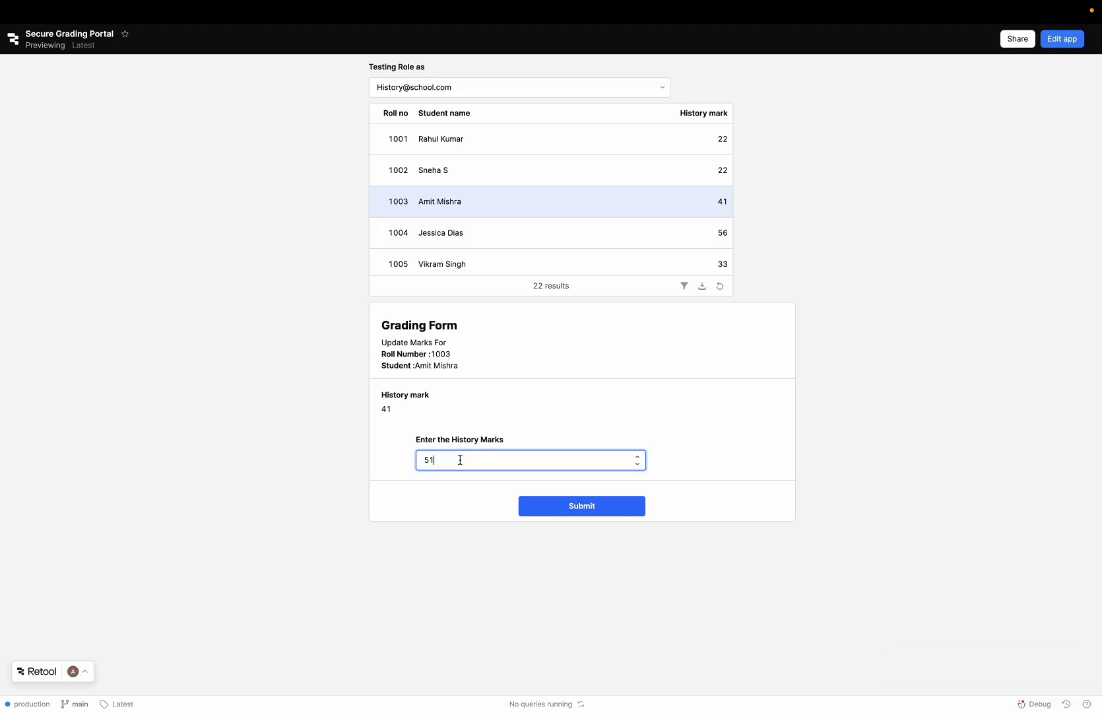
{"action": "left_click", "coordinate": [559, 511]}
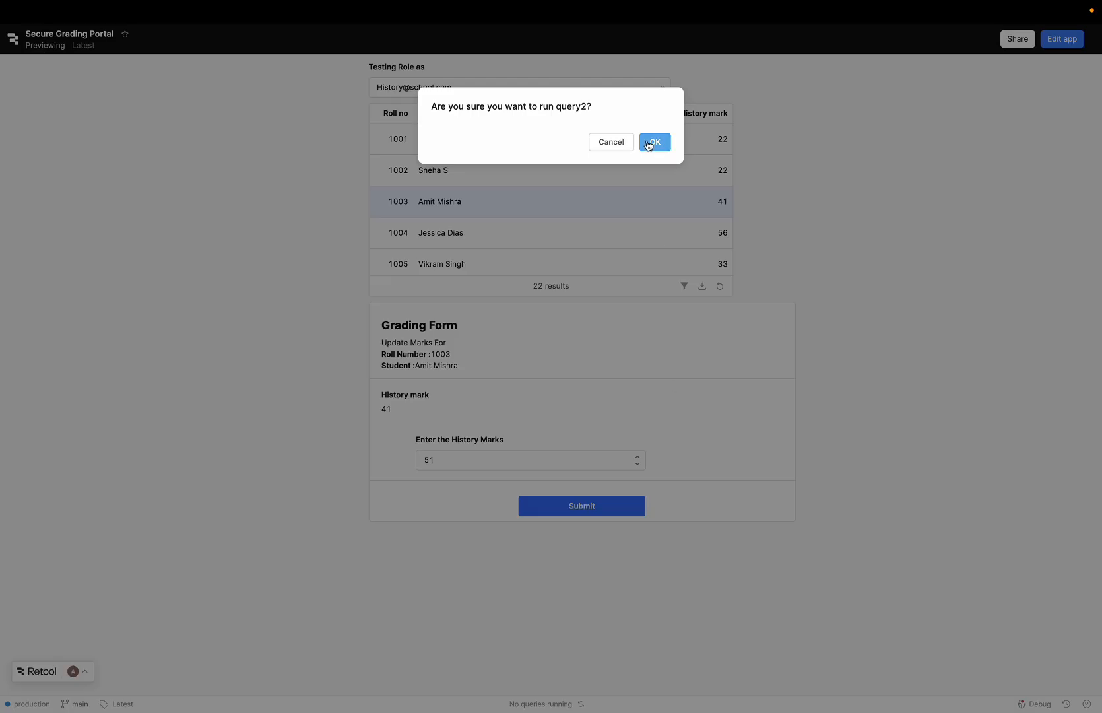
{"action": "left_click", "coordinate": [655, 142]}
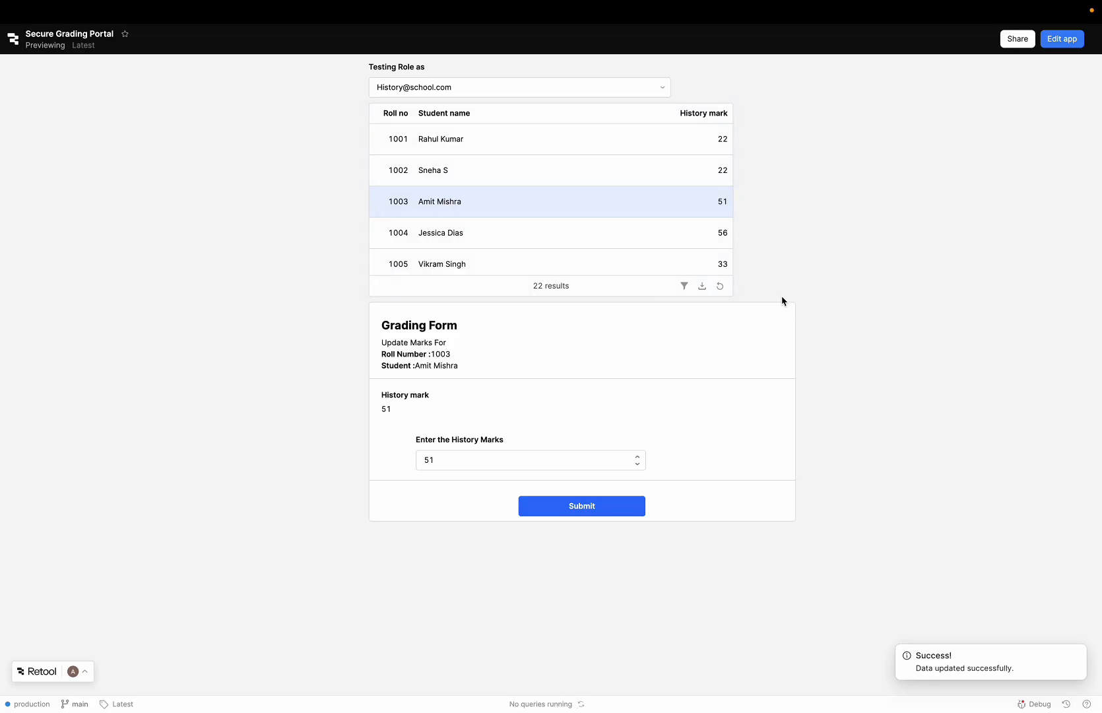
Step: Switch to the Student Marks spreadsheet and examine the Audit_Log entries in rows 9 to 11
{"action": "left_click", "coordinate": [122, 36]}
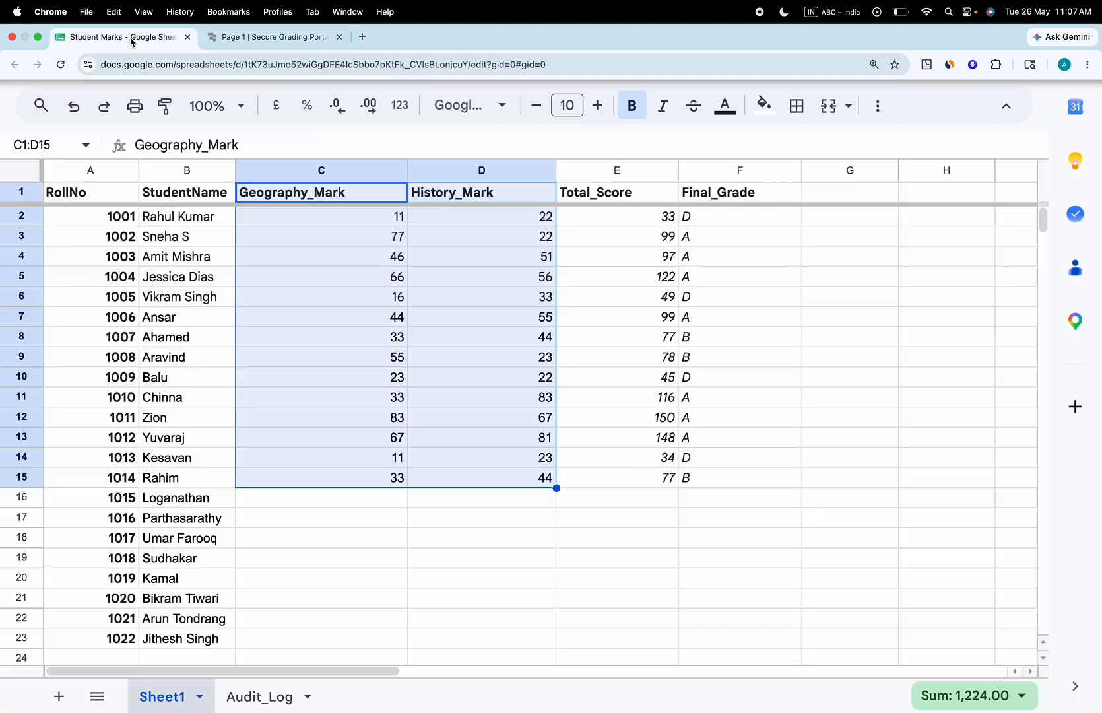
{"action": "left_click", "coordinate": [271, 699]}
{"action": "left_click", "coordinate": [171, 375]}
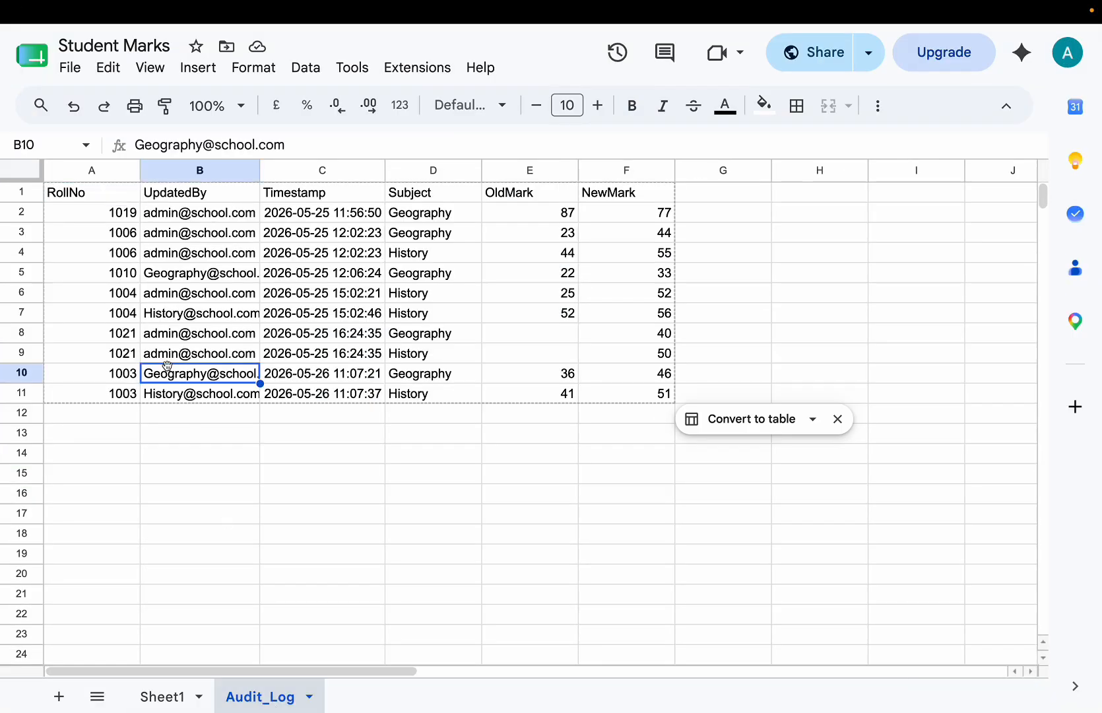
{"action": "left_click", "coordinate": [177, 355]}
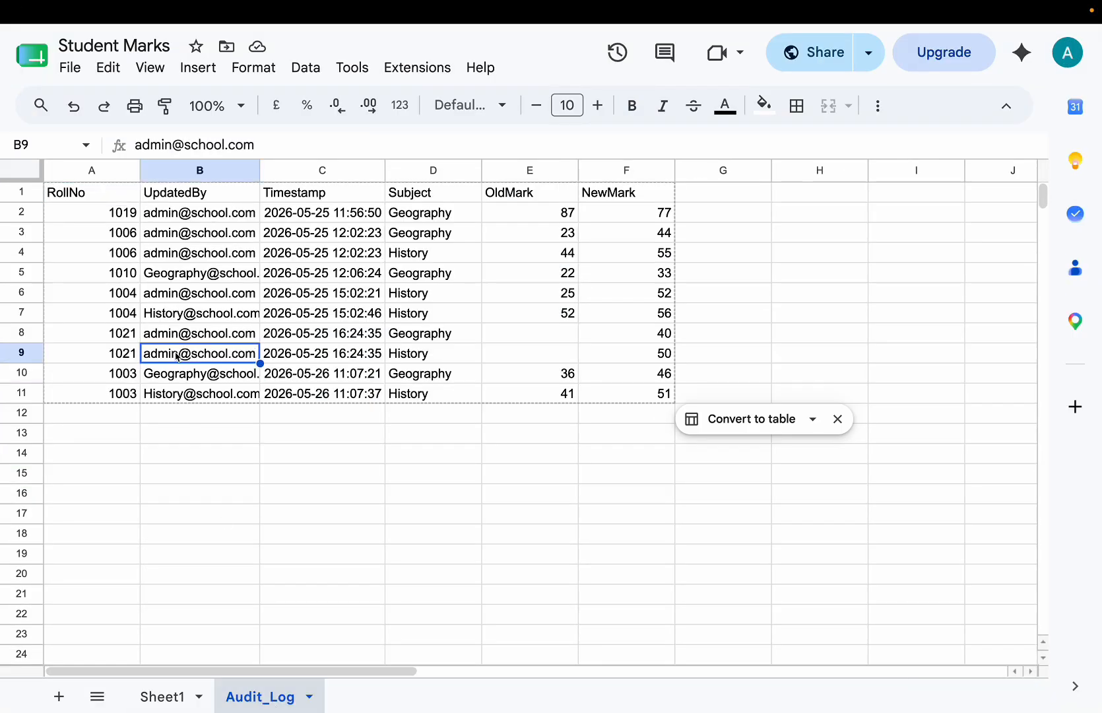
{"action": "key", "text": "Down"}
{"action": "key", "text": "Down"}
{"action": "key", "text": "Right"}
{"action": "key", "text": "Right"}
{"action": "key", "text": "Right"}
{"action": "key", "text": "Right"}
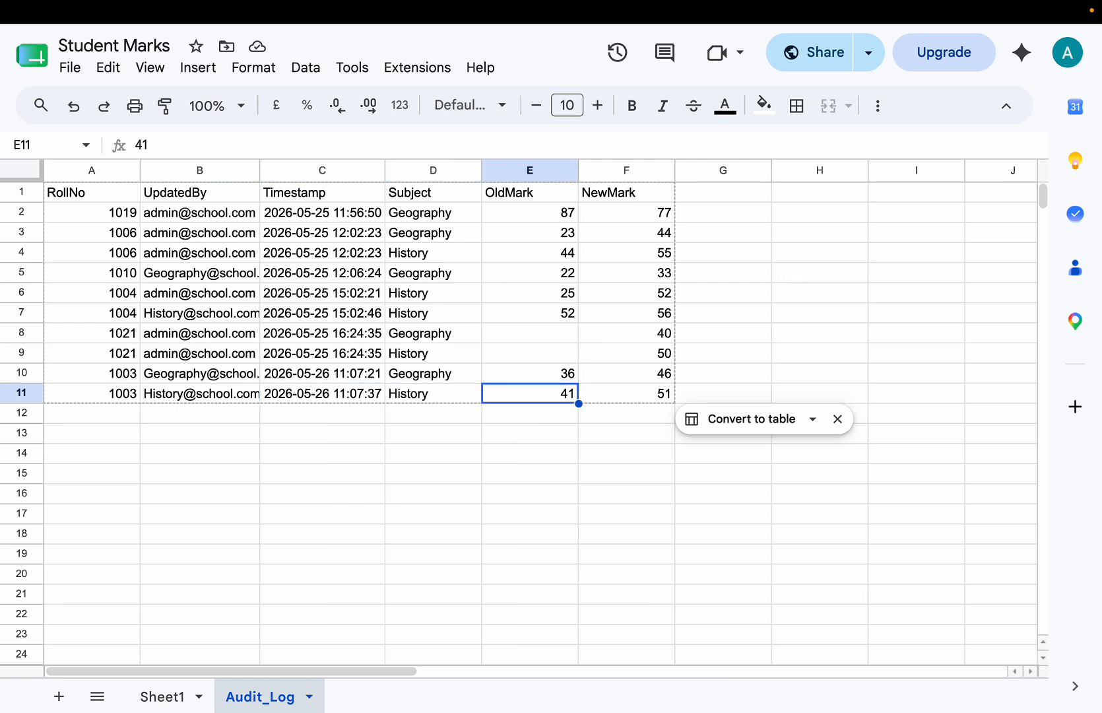
Step: Compare the OldMark and NewMark values of the latest audit entries and highlight the details in rows 10 and 11
{"action": "key", "text": "Up"}
{"action": "key", "text": "Up"}
{"action": "key", "text": "Up"}
{"action": "key", "text": "Down"}
{"action": "key", "text": "Down"}
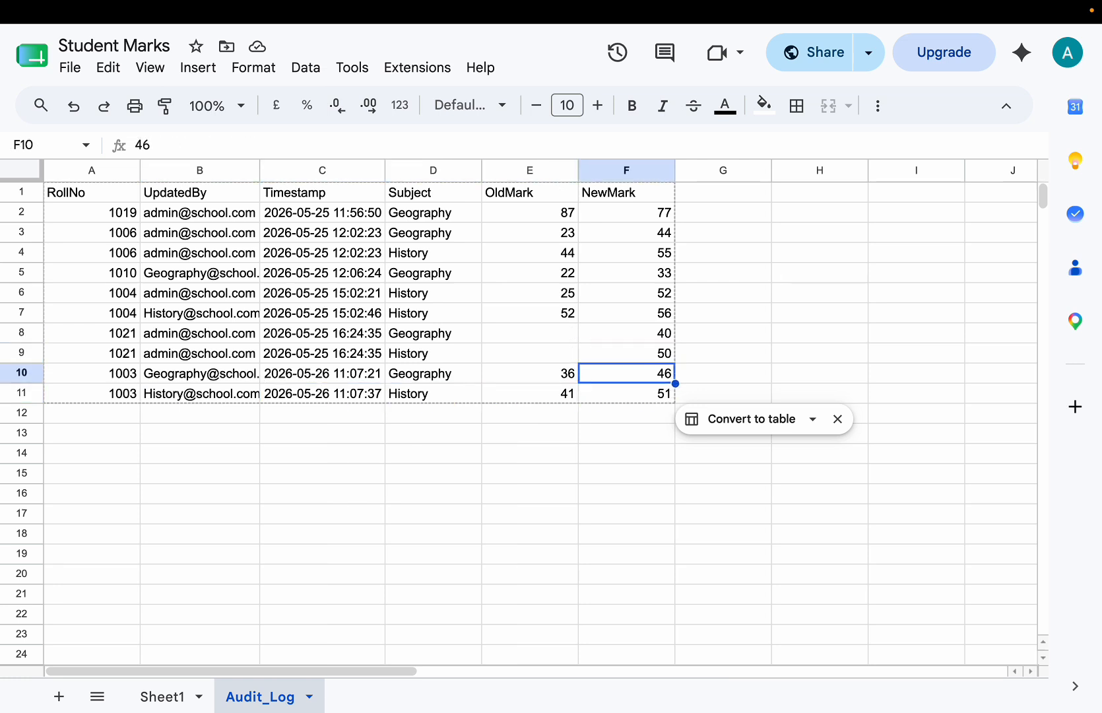
{"action": "key", "text": "Left"}
{"action": "key", "text": "Left"}
{"action": "key", "text": "Left"}
{"action": "key", "text": "Left"}
{"action": "key", "text": "shift+Down"}
{"action": "key", "text": "shift+Right"}
{"action": "key", "text": "shift+Right"}
{"action": "key", "text": "shift+Right"}
{"action": "key", "text": "shift+Right"}
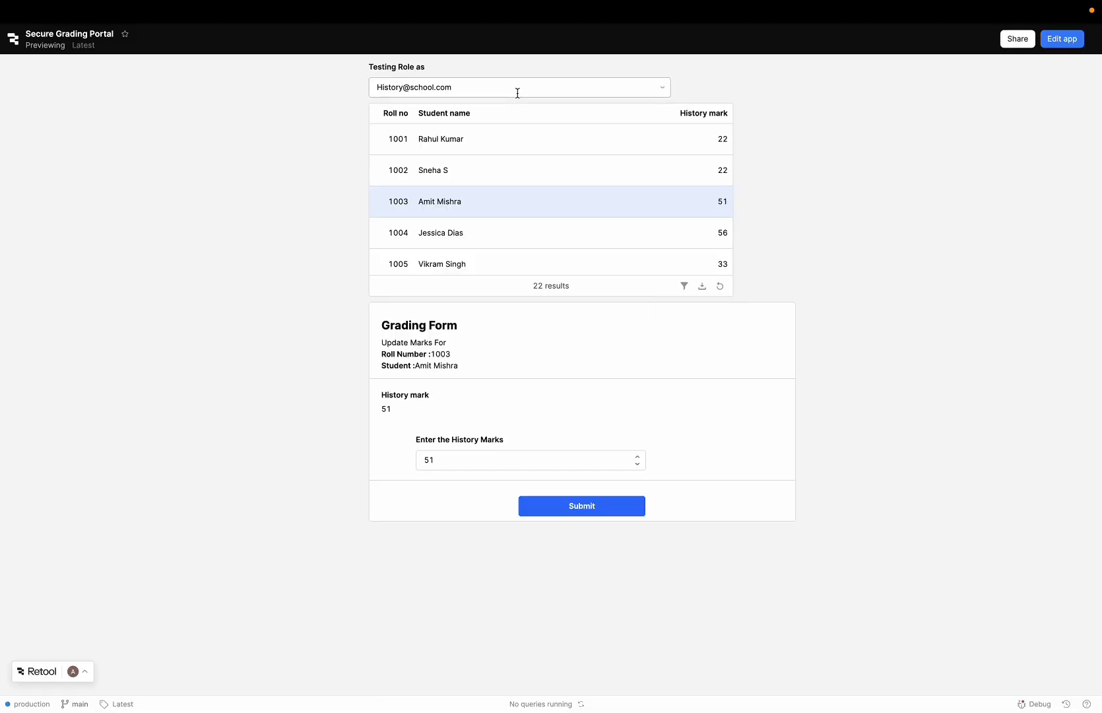
Step: Return to the Secure Grading Portal, set the testing role to Geography and sort the table by geography mark, student name and roll number
{"action": "left_click", "coordinate": [516, 93]}
{"action": "left_click", "coordinate": [480, 116]}
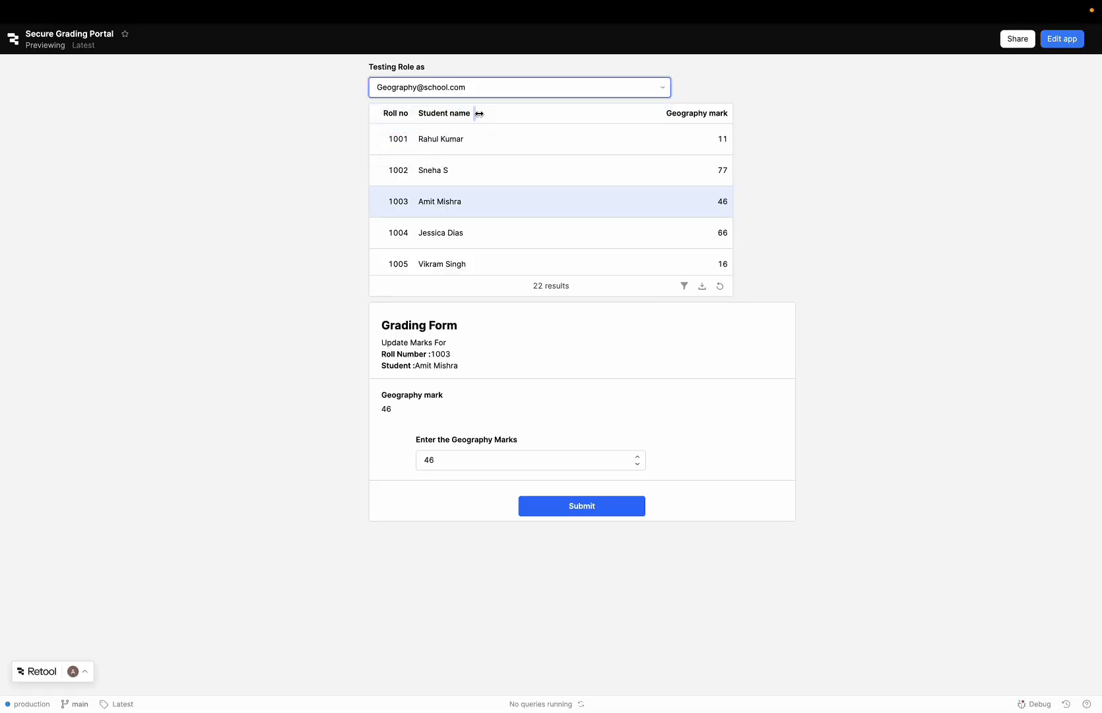
{"action": "left_click", "coordinate": [703, 114]}
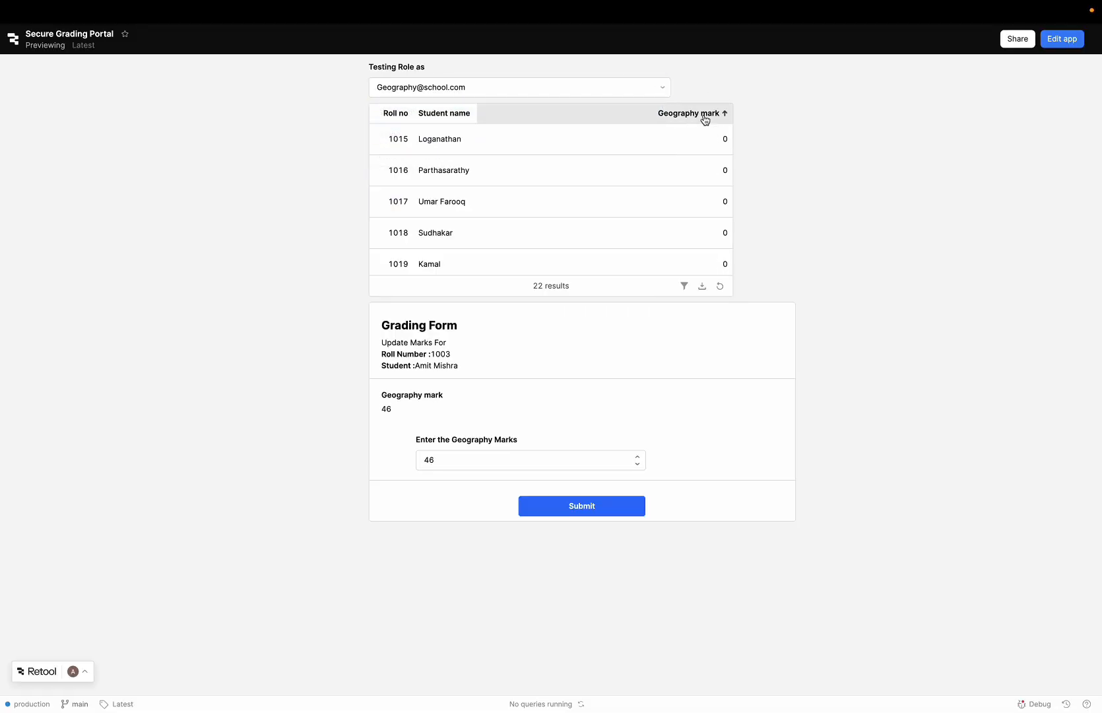
{"action": "left_click", "coordinate": [703, 114]}
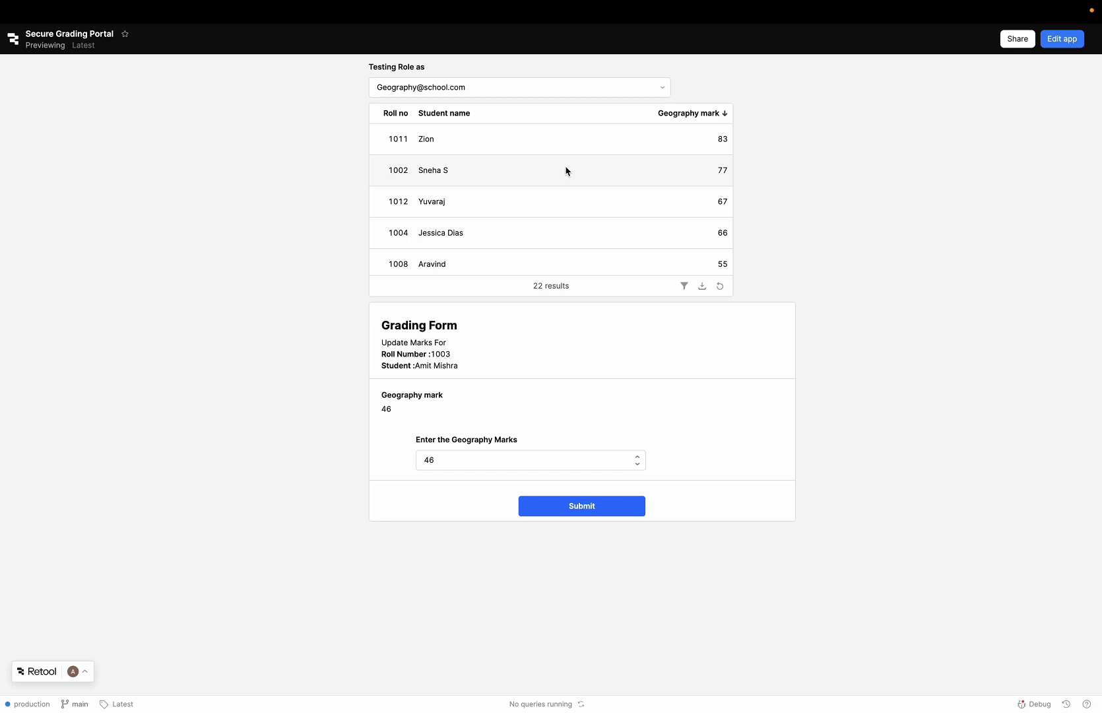
{"action": "left_click", "coordinate": [436, 113]}
{"action": "left_click", "coordinate": [384, 117]}
Step: Switch the testing role to the admin account and sort the table in turn by student name, each mark, total score and final grade
{"action": "left_click", "coordinate": [426, 87]}
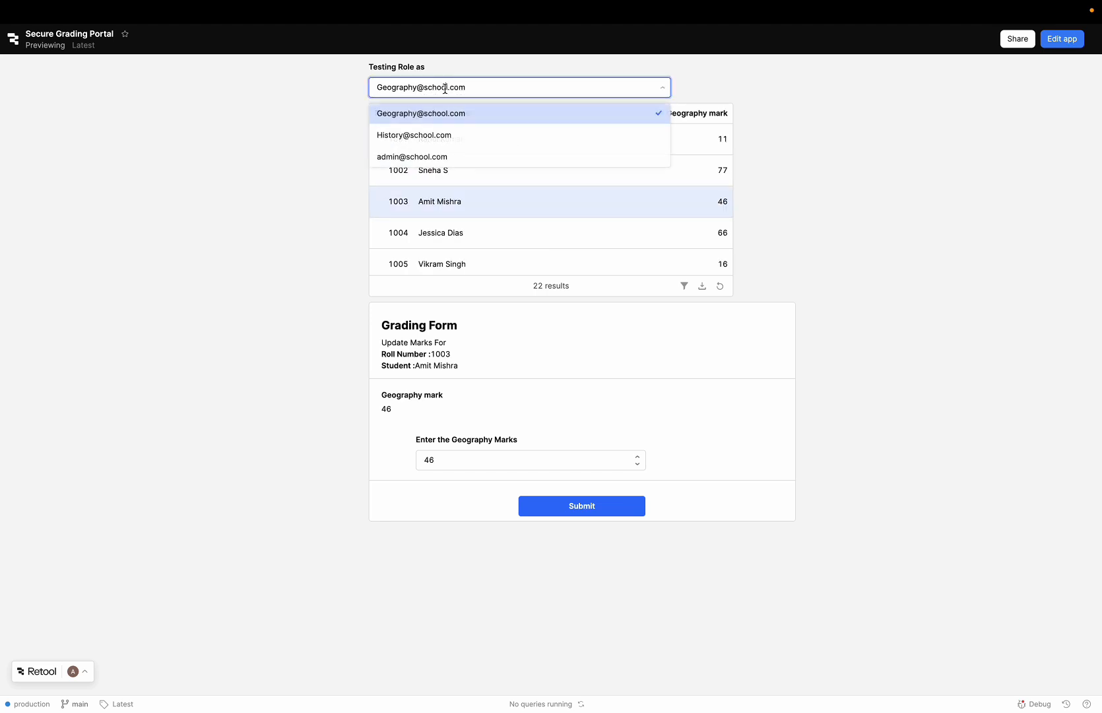
{"action": "left_click", "coordinate": [423, 156]}
{"action": "left_click", "coordinate": [702, 119]}
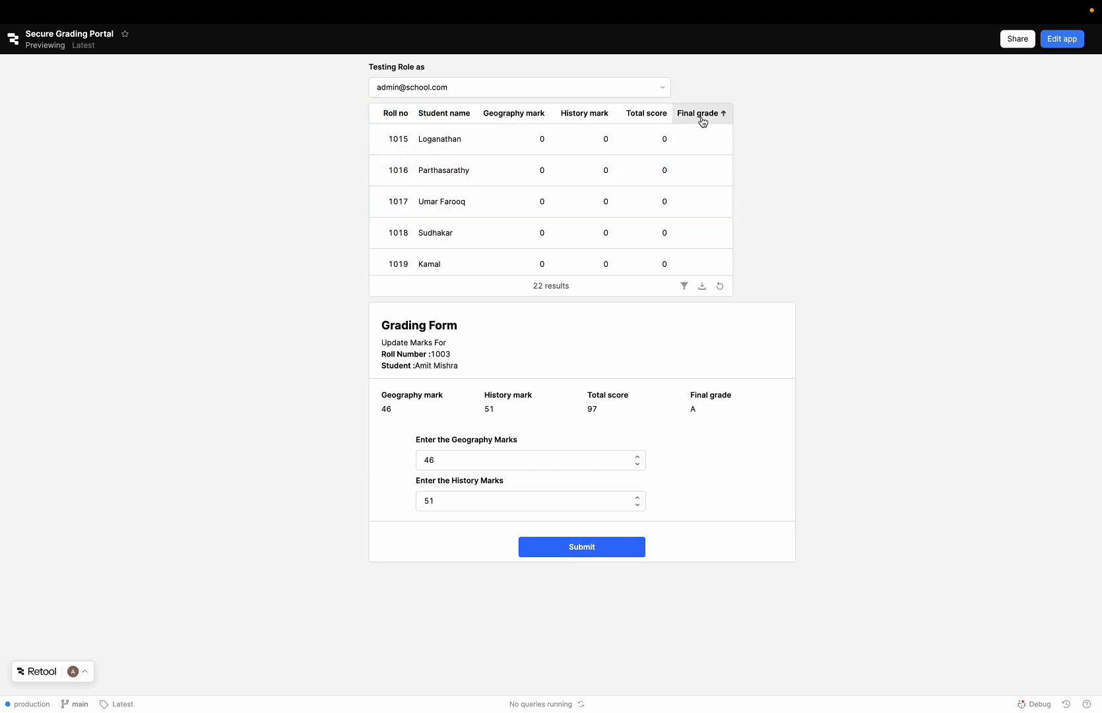
{"action": "left_click", "coordinate": [444, 121]}
{"action": "left_click", "coordinate": [516, 117]}
{"action": "left_click", "coordinate": [574, 118]}
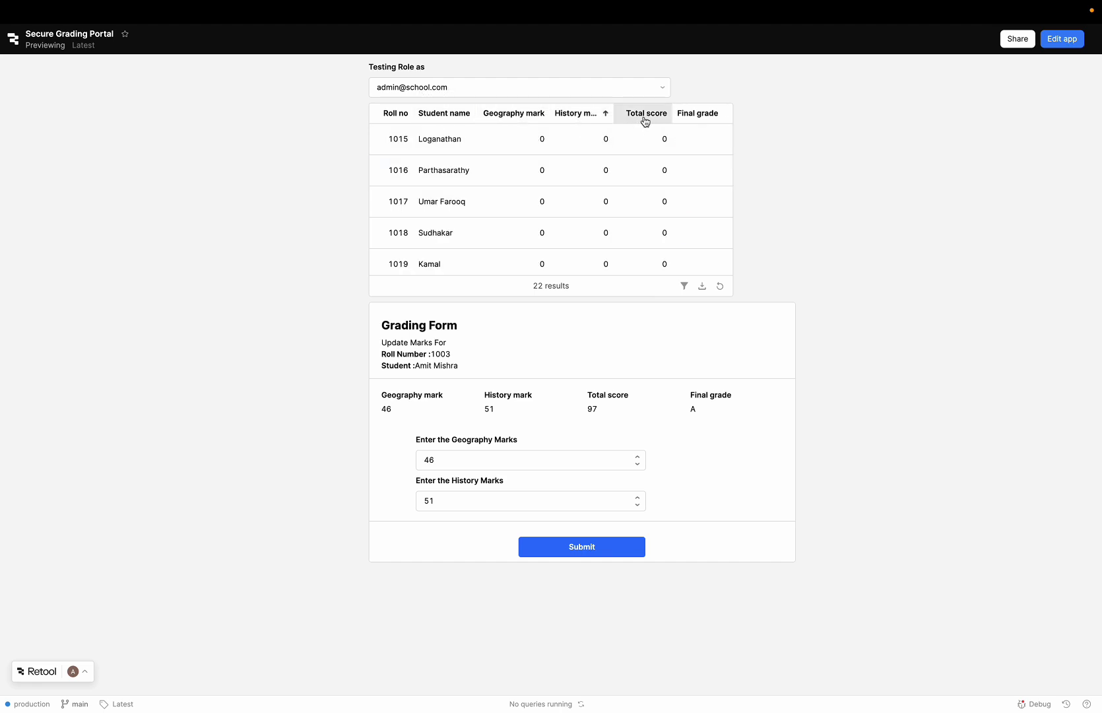
{"action": "left_click", "coordinate": [650, 119]}
{"action": "left_click", "coordinate": [692, 117]}
Step: Sort the admin table by geography mark ascending, look through the rows and reverse the order to descending
{"action": "left_click", "coordinate": [531, 117]}
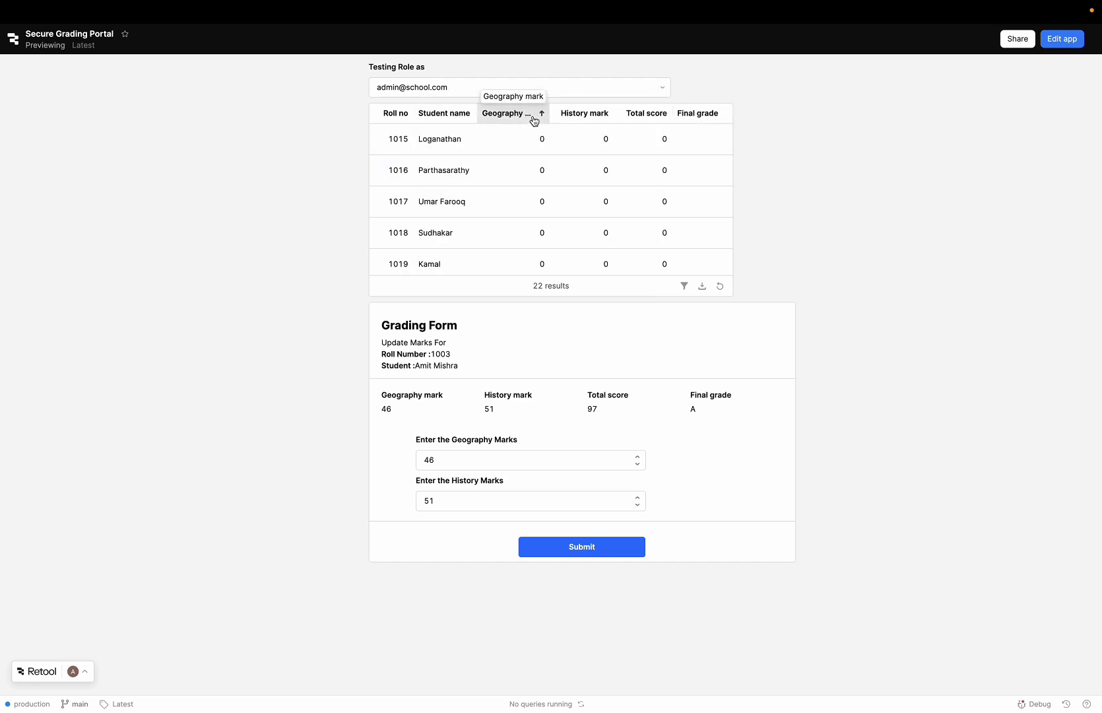
{"action": "scroll", "coordinate": [527, 173], "scroll_direction": "down", "scroll_amount": 10}
{"action": "scroll", "coordinate": [535, 152], "scroll_direction": "up", "scroll_amount": 10}
{"action": "left_click", "coordinate": [528, 121]}
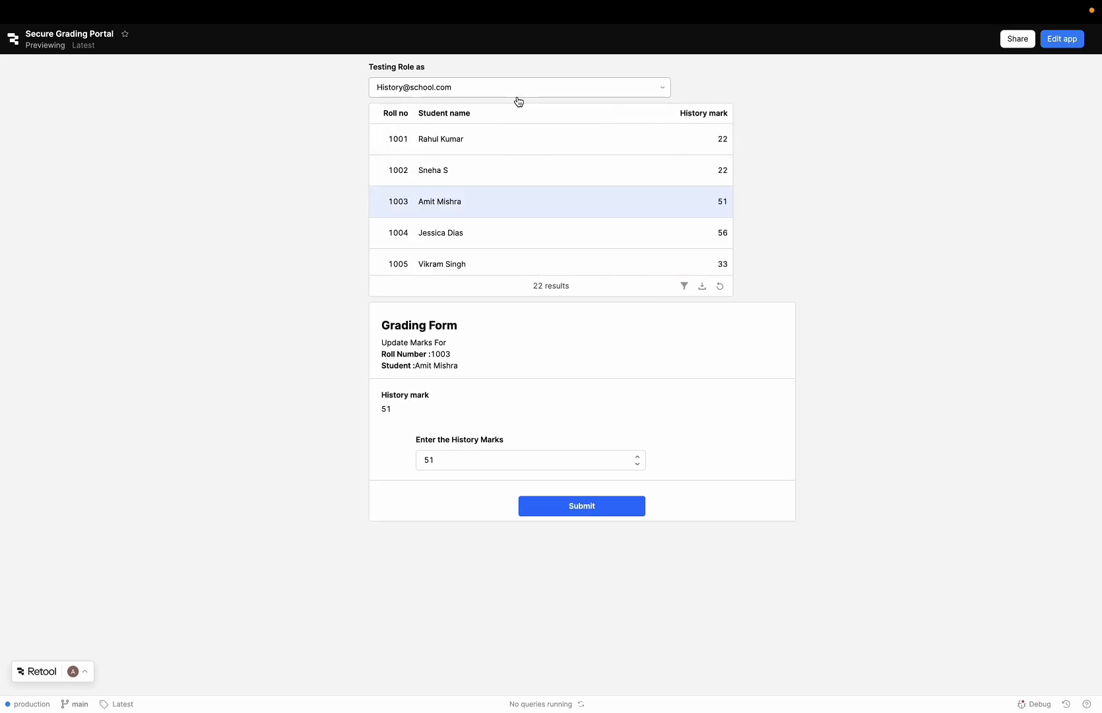
Step: Switch the testing role through History to Geography and sort the table by geography mark descending, student name and roll number
{"action": "left_click", "coordinate": [517, 91]}
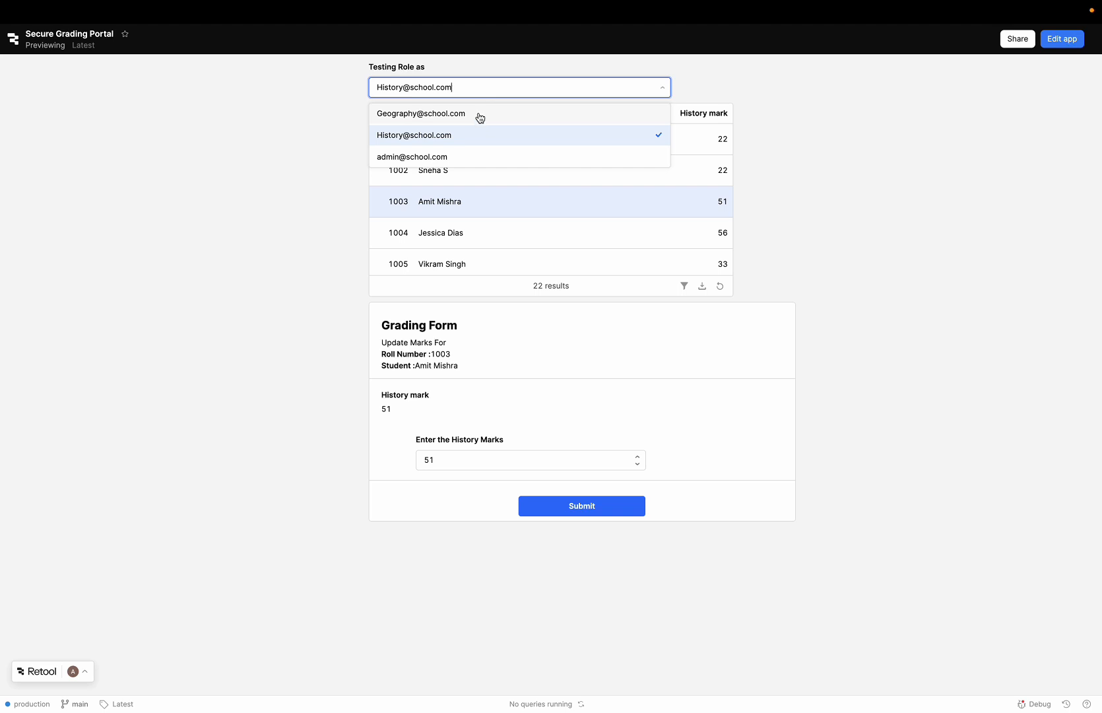
{"action": "left_click", "coordinate": [480, 116]}
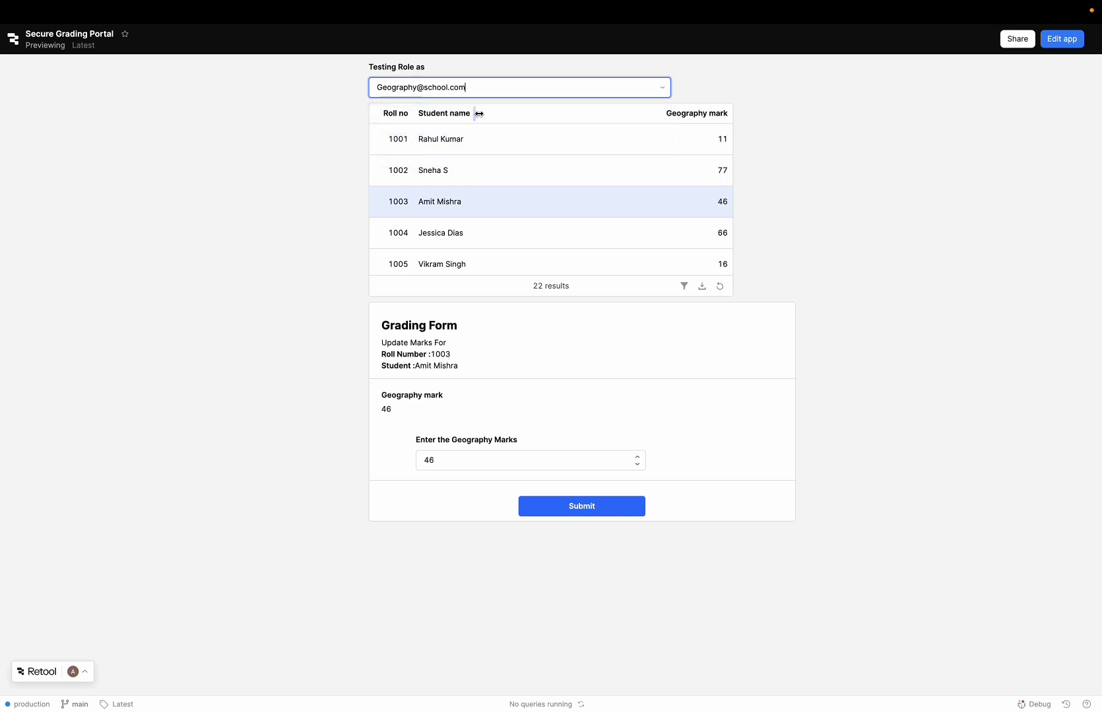
{"action": "left_click", "coordinate": [705, 119]}
{"action": "left_click", "coordinate": [705, 117]}
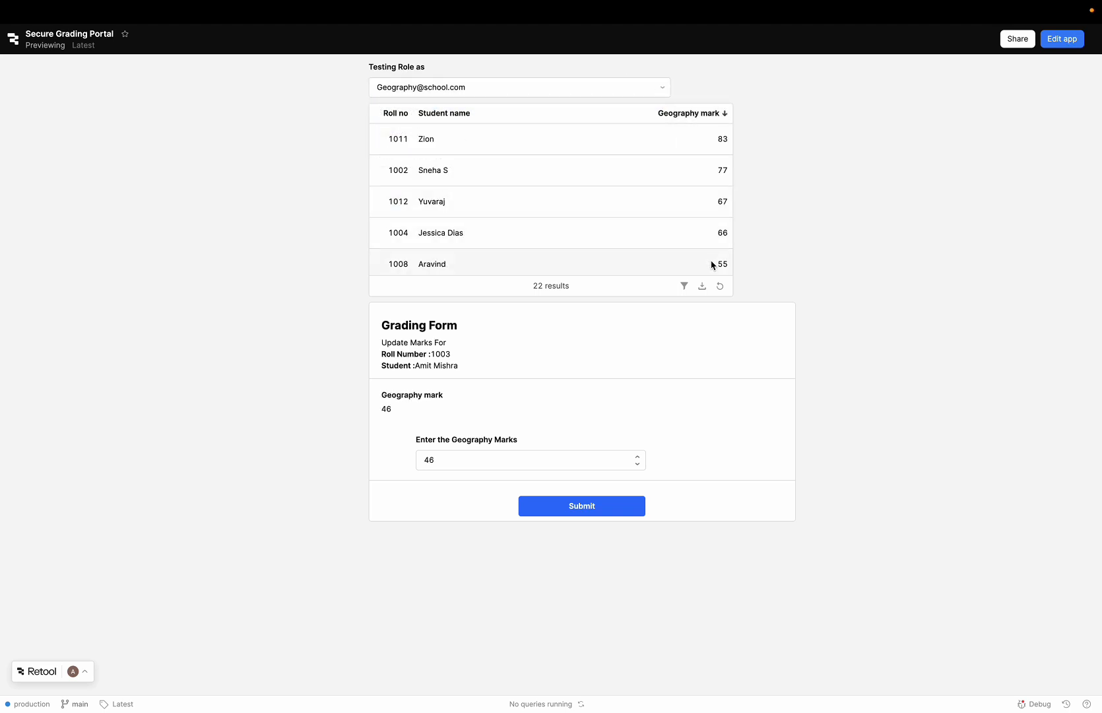
{"action": "left_click", "coordinate": [435, 119]}
{"action": "left_click", "coordinate": [382, 113]}
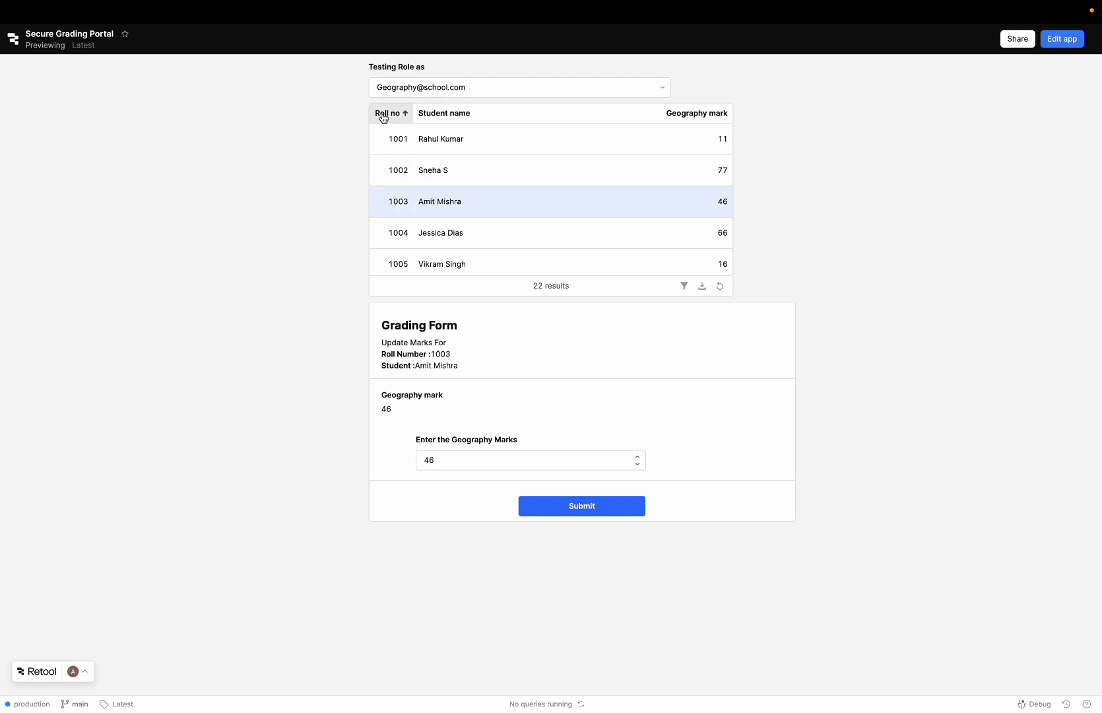
Step: Set the testing role to admin and sort by final grade in both directions, student name, geography mark, history mark and total score
{"action": "left_click", "coordinate": [446, 87]}
{"action": "left_click", "coordinate": [419, 157]}
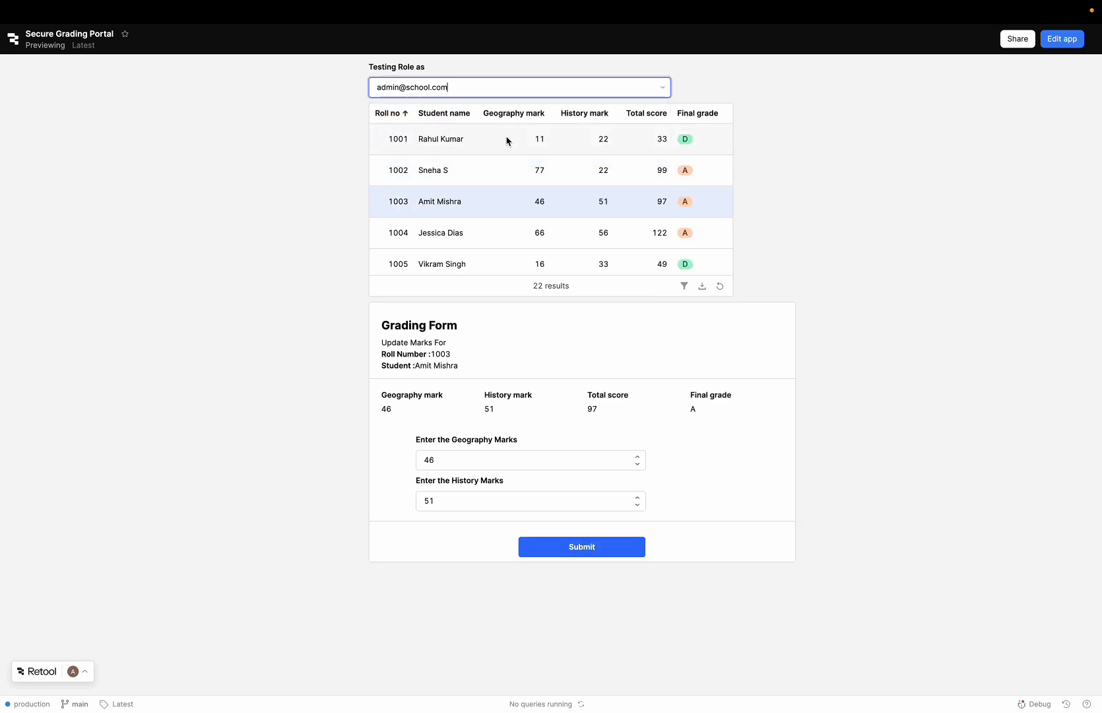
{"action": "left_click", "coordinate": [702, 118]}
{"action": "left_click", "coordinate": [704, 119]}
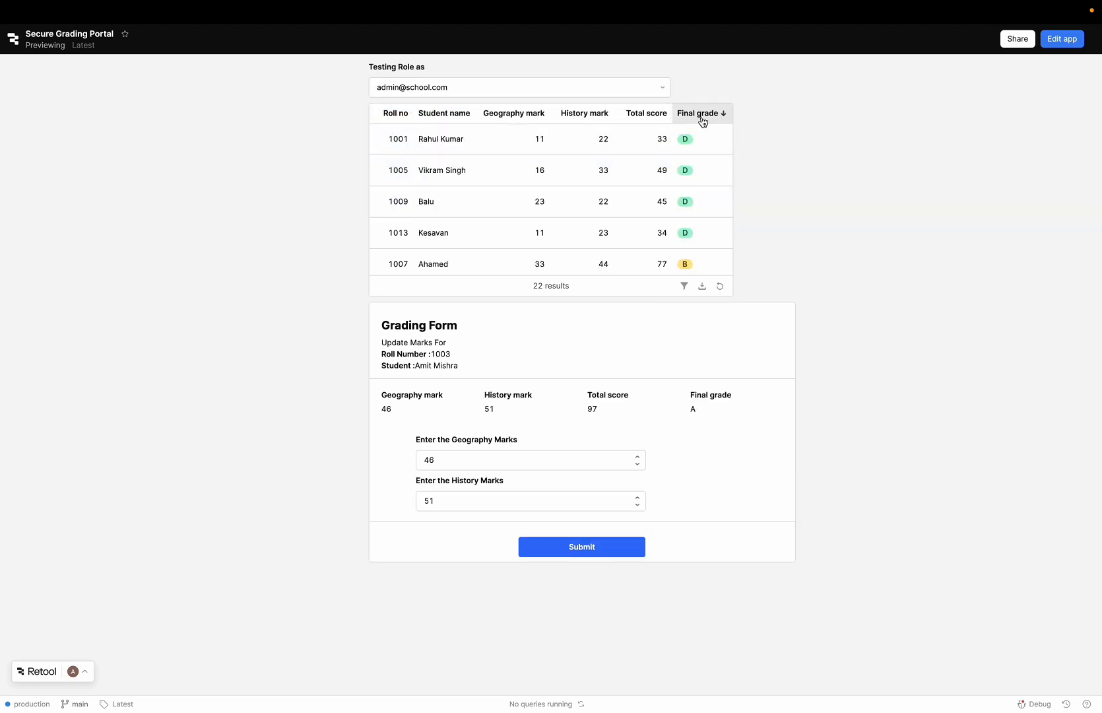
{"action": "left_click", "coordinate": [448, 121]}
{"action": "left_click", "coordinate": [515, 122]}
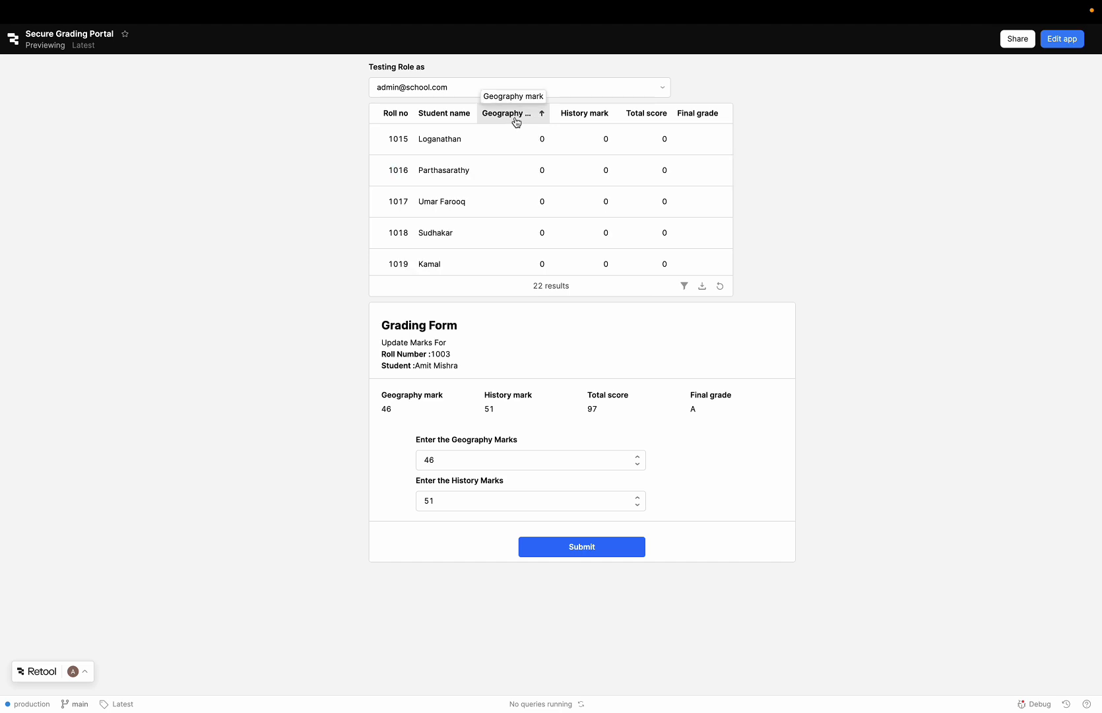
{"action": "left_click", "coordinate": [573, 118]}
{"action": "left_click", "coordinate": [646, 118]}
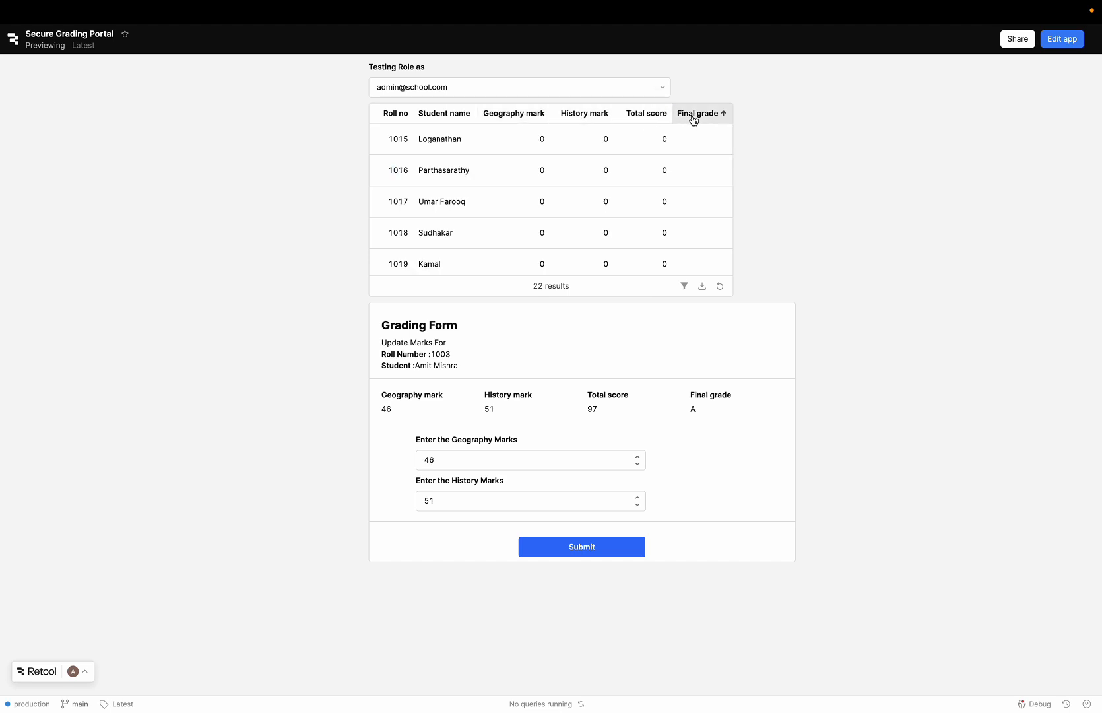
Step: Examine all student rows in ascending geography mark order and re-sort them with the highest geography mark first
{"action": "left_click", "coordinate": [532, 119]}
{"action": "scroll", "coordinate": [528, 172], "scroll_direction": "down", "scroll_amount": 5}
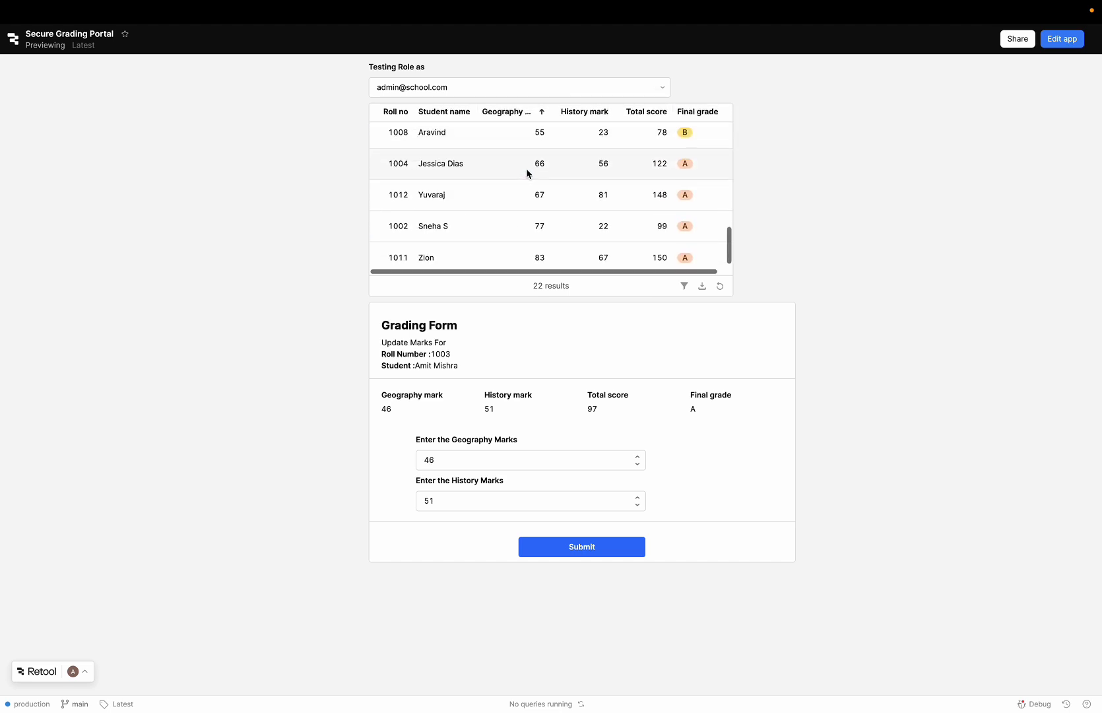
{"action": "scroll", "coordinate": [528, 173], "scroll_direction": "up", "scroll_amount": 5}
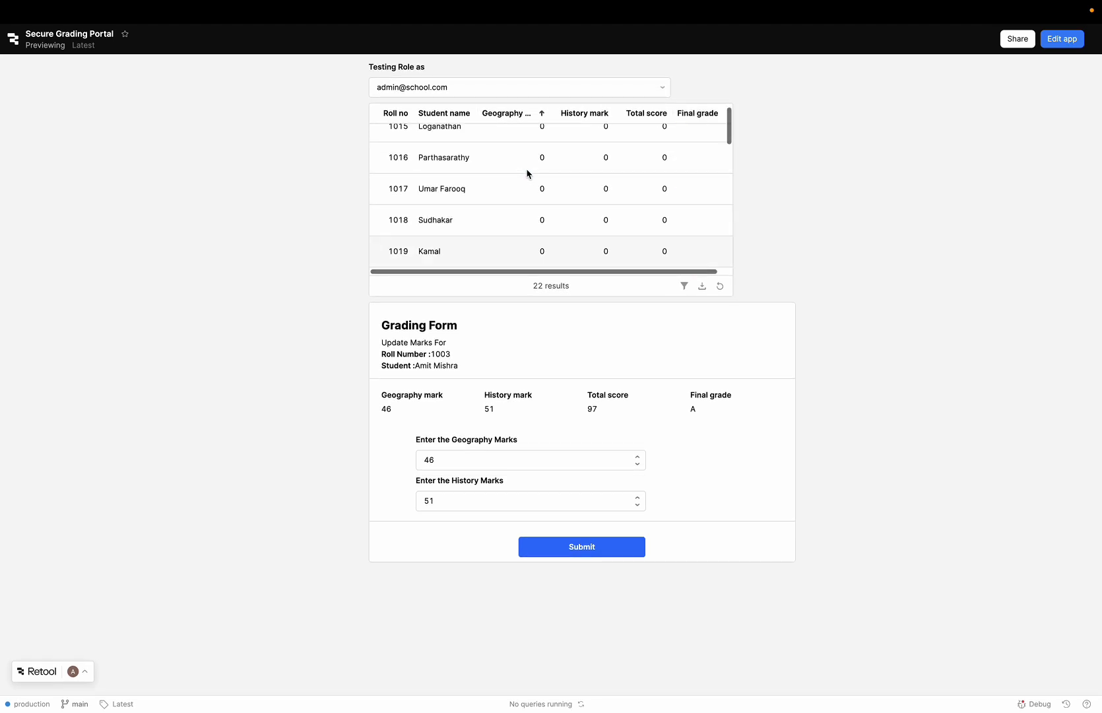
{"action": "left_click", "coordinate": [527, 122]}
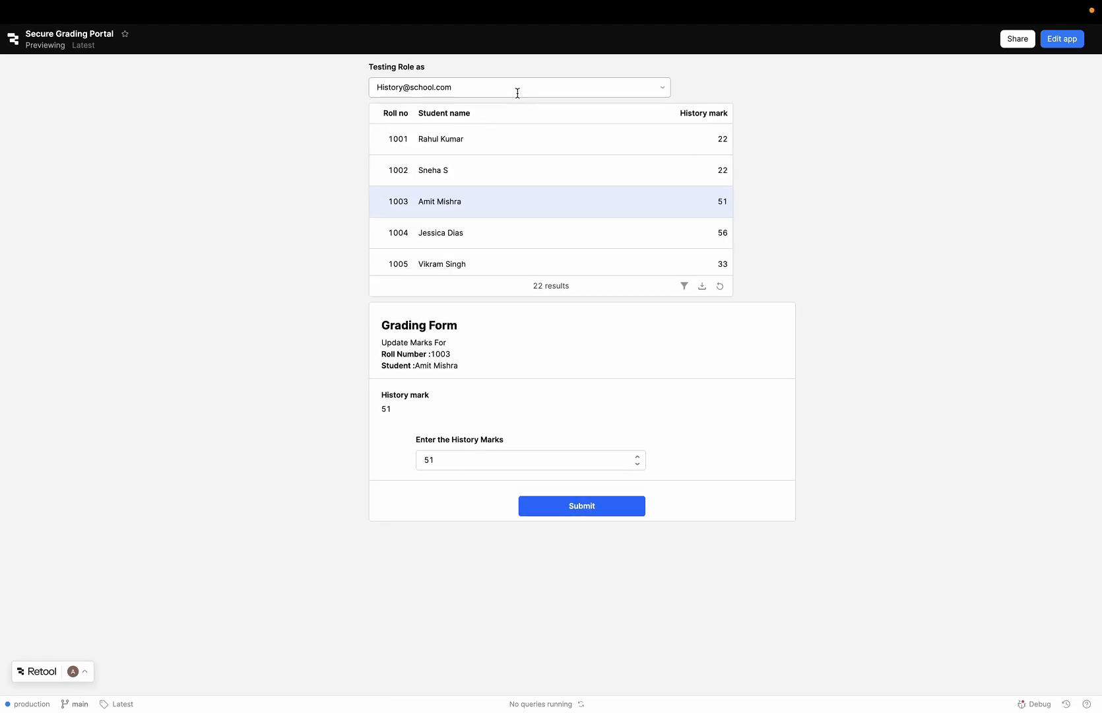
Step: Change the testing role via History to Geography and sort by geography mark ascending and descending, student name and roll number
{"action": "left_click", "coordinate": [518, 93]}
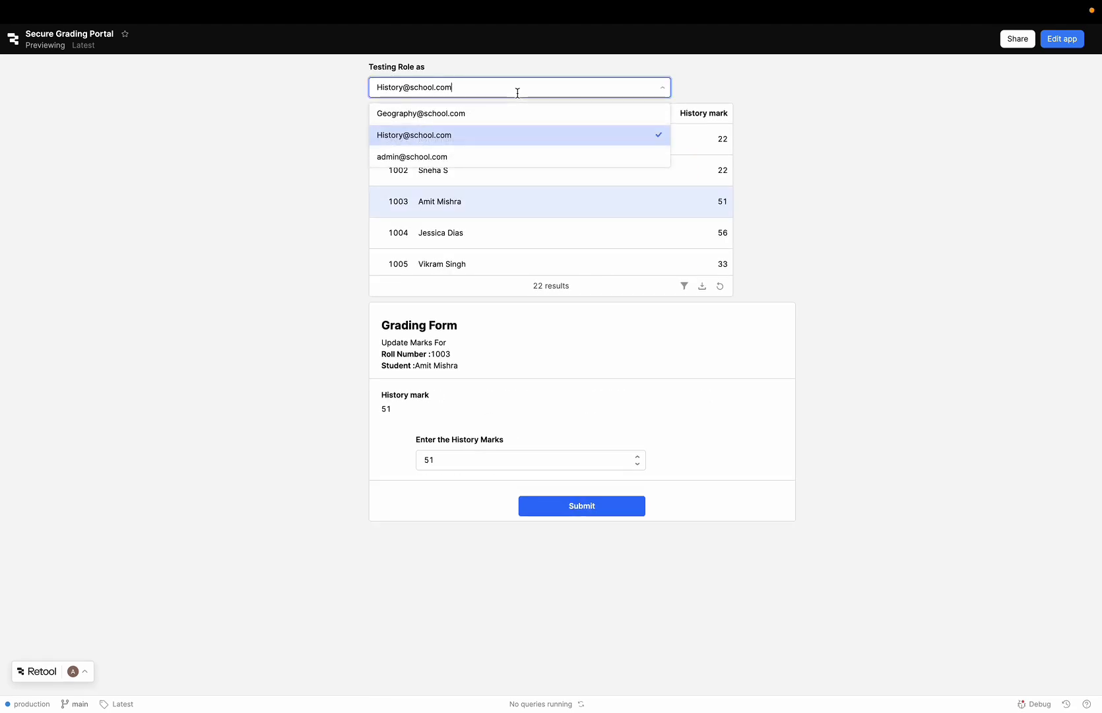
{"action": "left_click", "coordinate": [480, 114]}
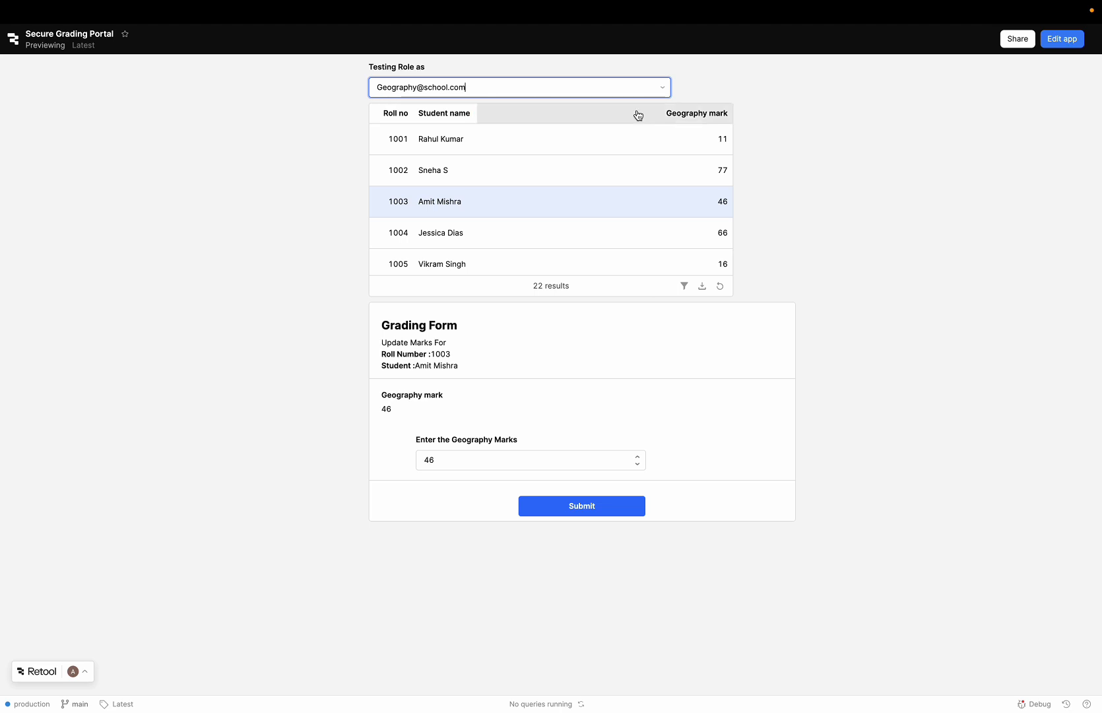
{"action": "left_click", "coordinate": [705, 118]}
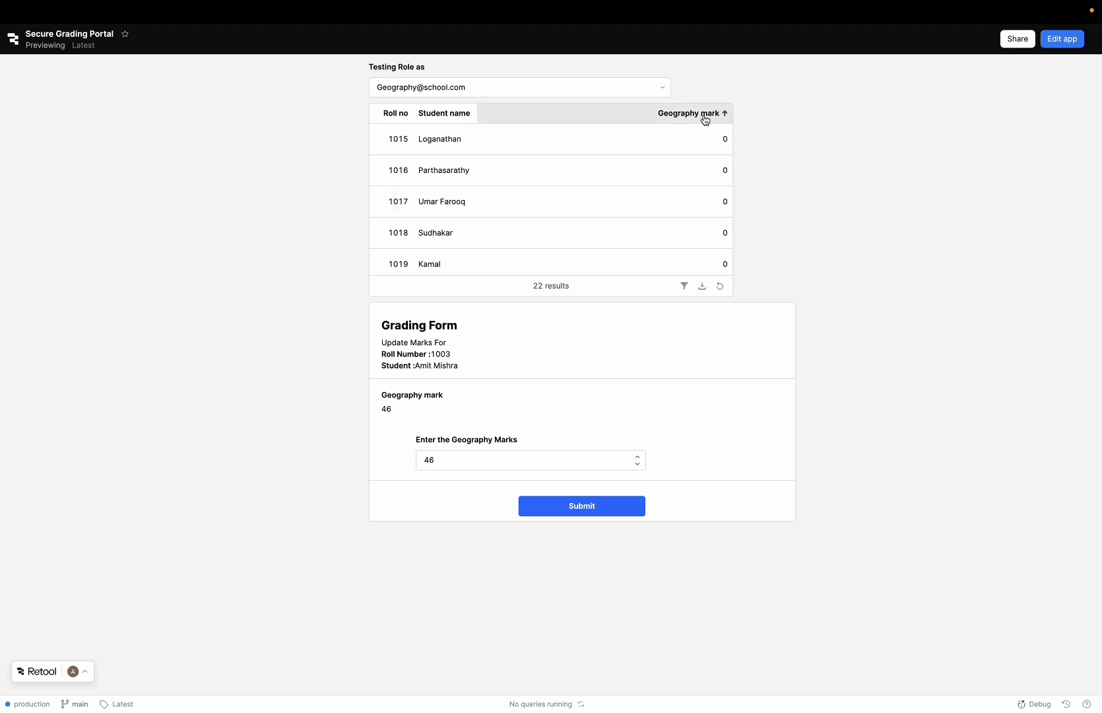
{"action": "left_click", "coordinate": [705, 117]}
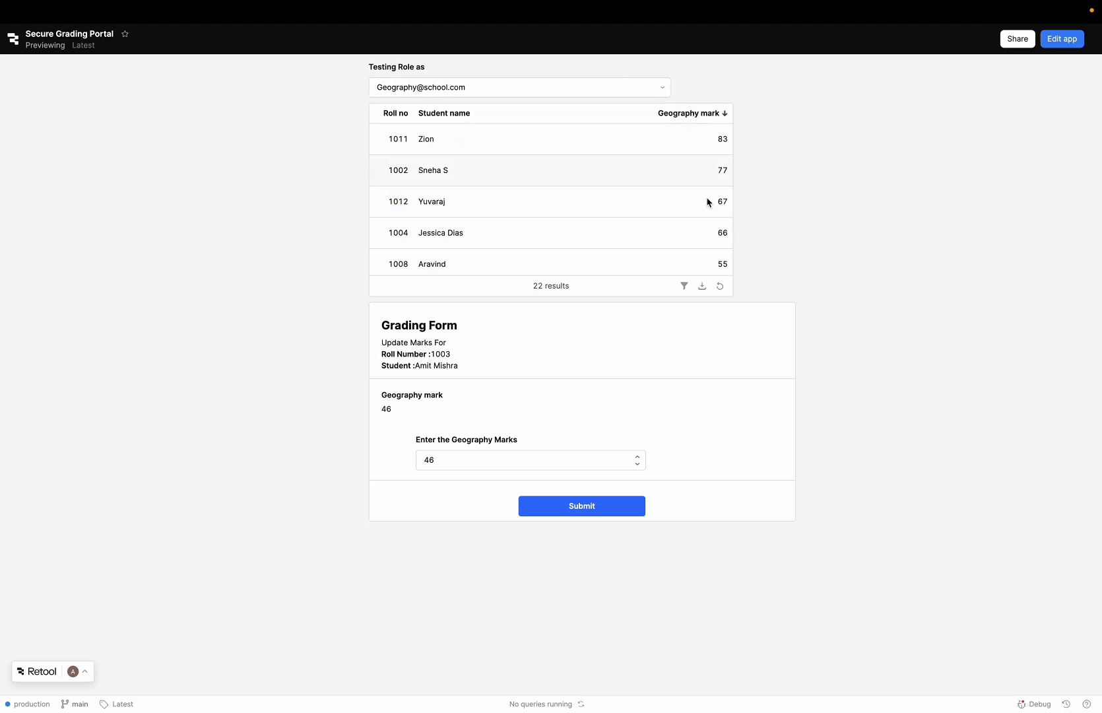
{"action": "left_click", "coordinate": [435, 114]}
{"action": "left_click", "coordinate": [390, 113]}
Step: Switch the testing role back to the admin account and sort the table by final grade ascending
{"action": "left_click", "coordinate": [423, 87]}
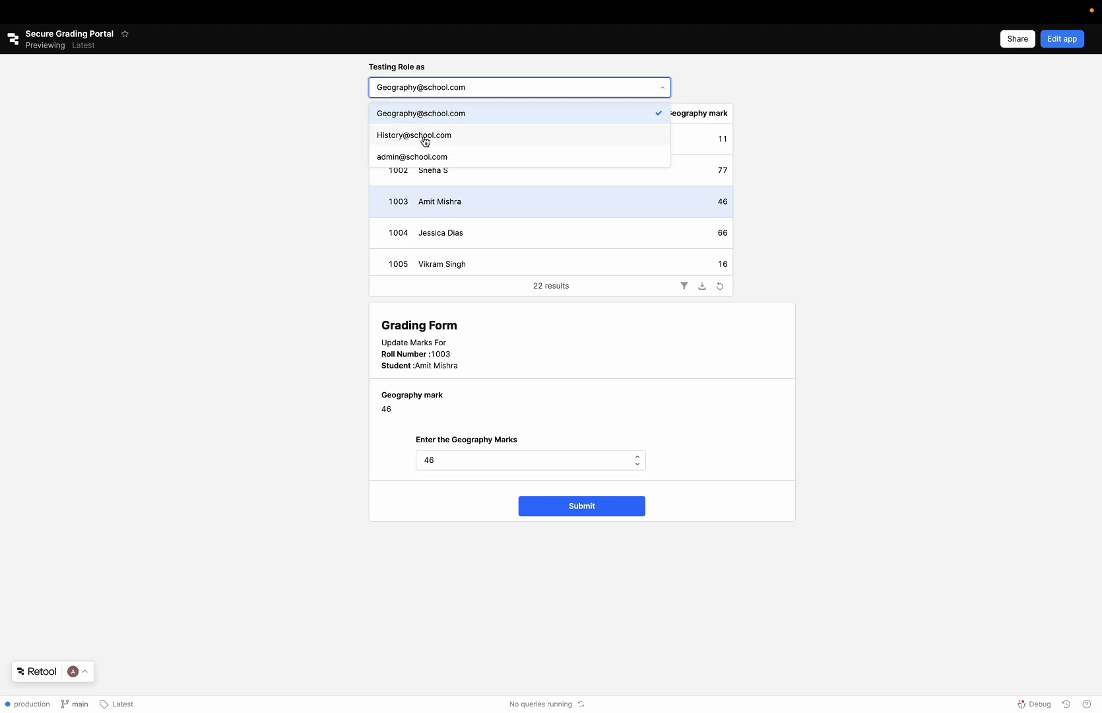
{"action": "left_click", "coordinate": [420, 157]}
{"action": "left_click", "coordinate": [702, 118]}
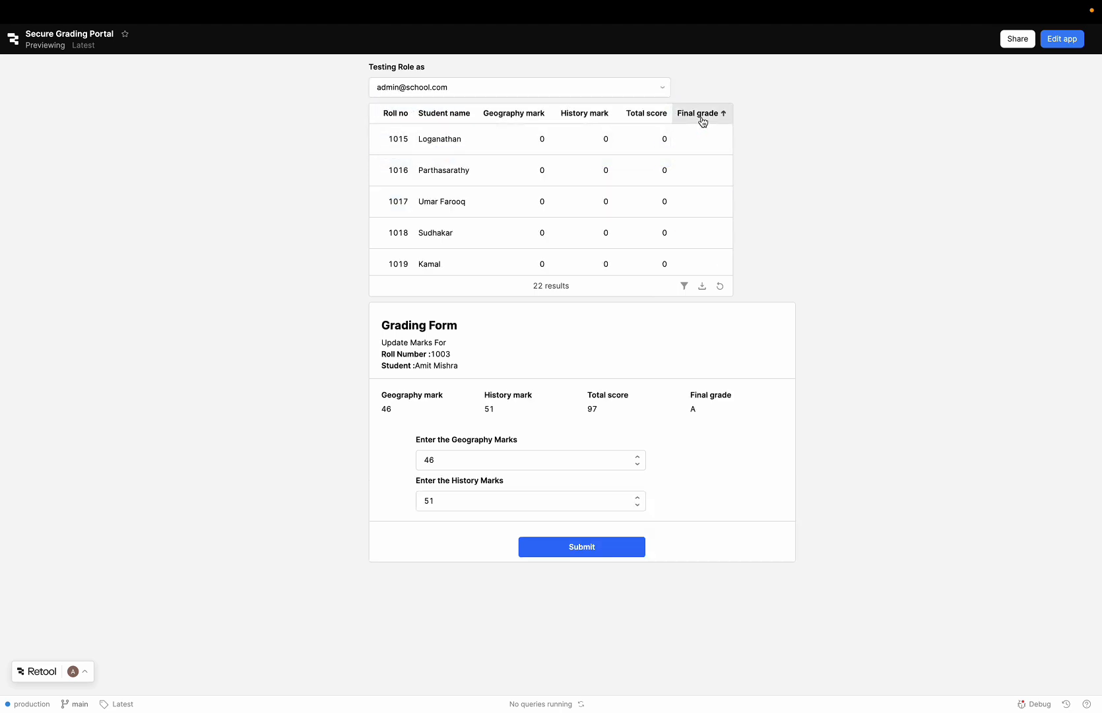